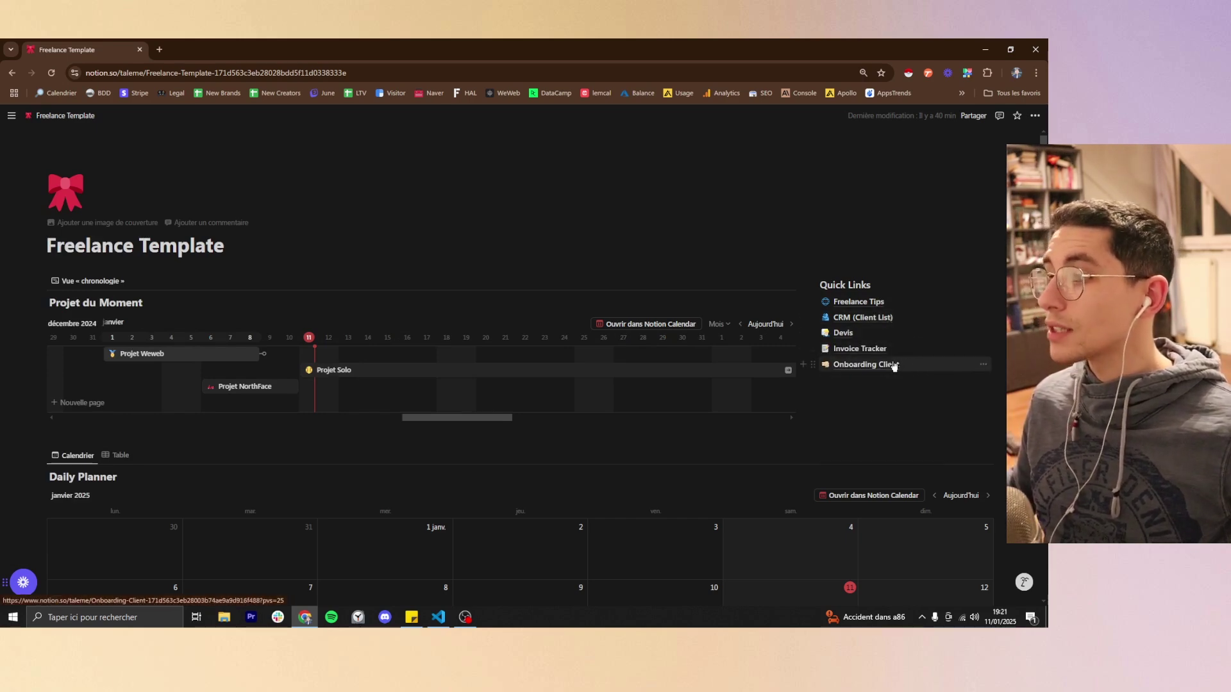
# Look over the Freelance Template dashboard, from the Projet du Moment timeline to the Daily Planner calendar
pyautogui.moveTo(889, 366)
pyautogui.scroll(-3, 521, 379)
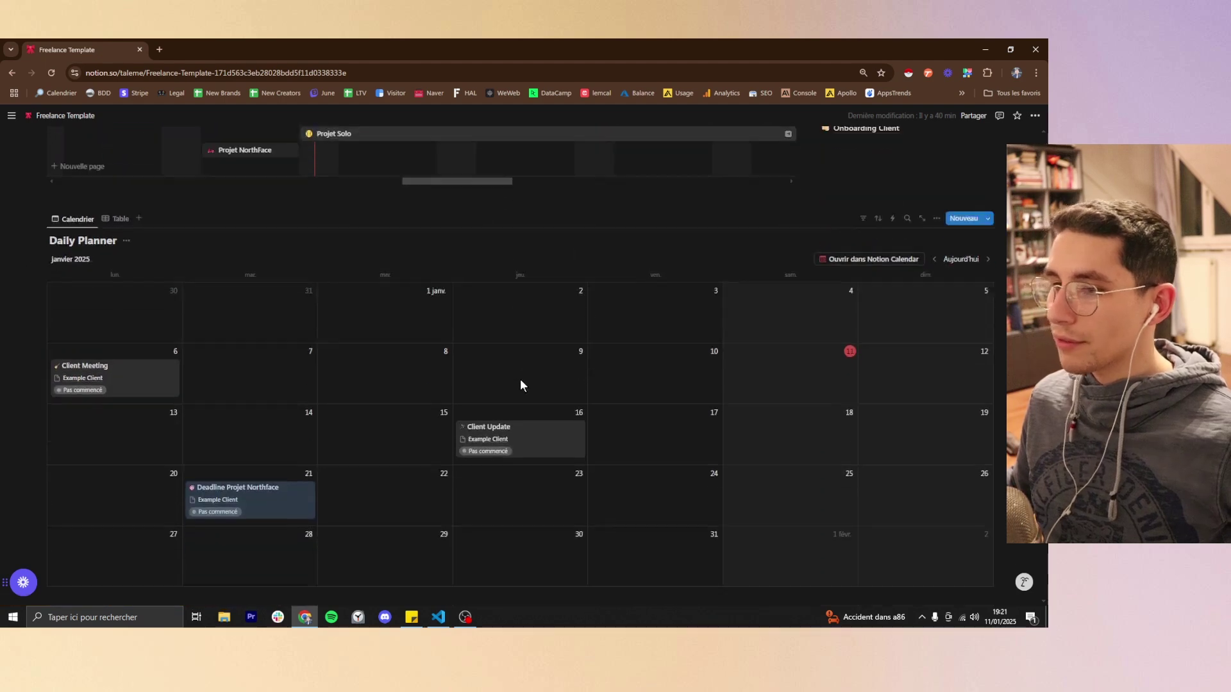
pyautogui.scroll(3, 836, 370)
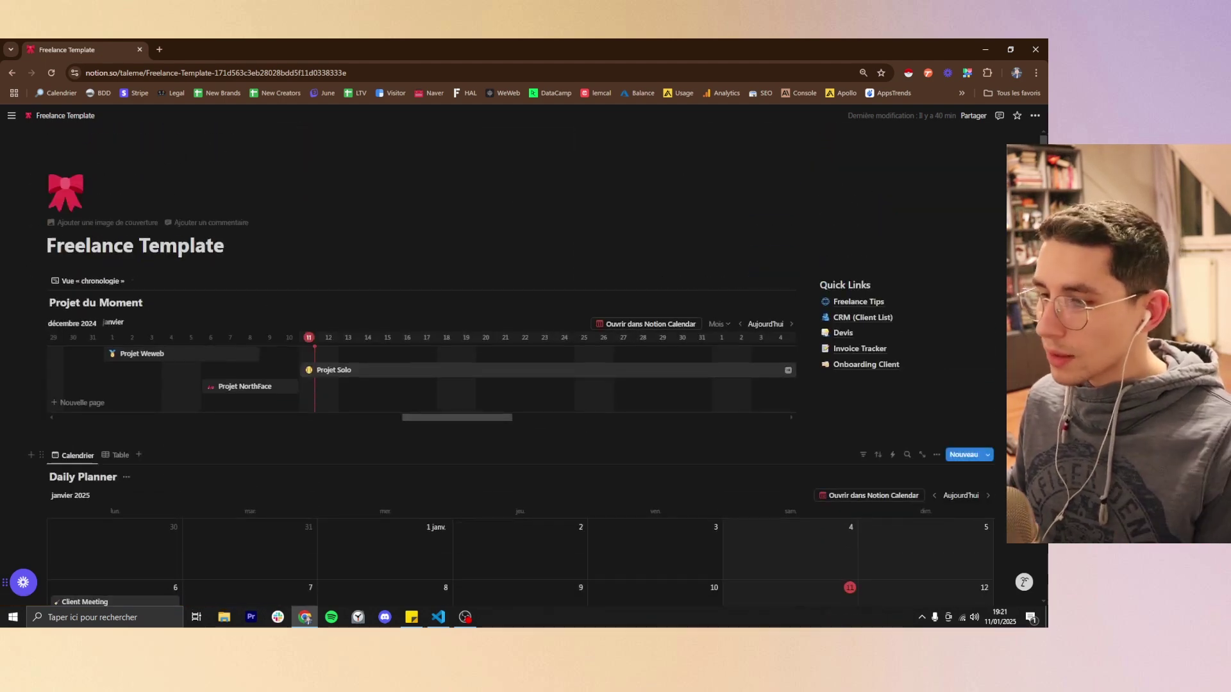
# Open the "Checklist : Onboarder ses clients !" page in Freelance Tips and read through all its sections
pyautogui.click(877, 304)
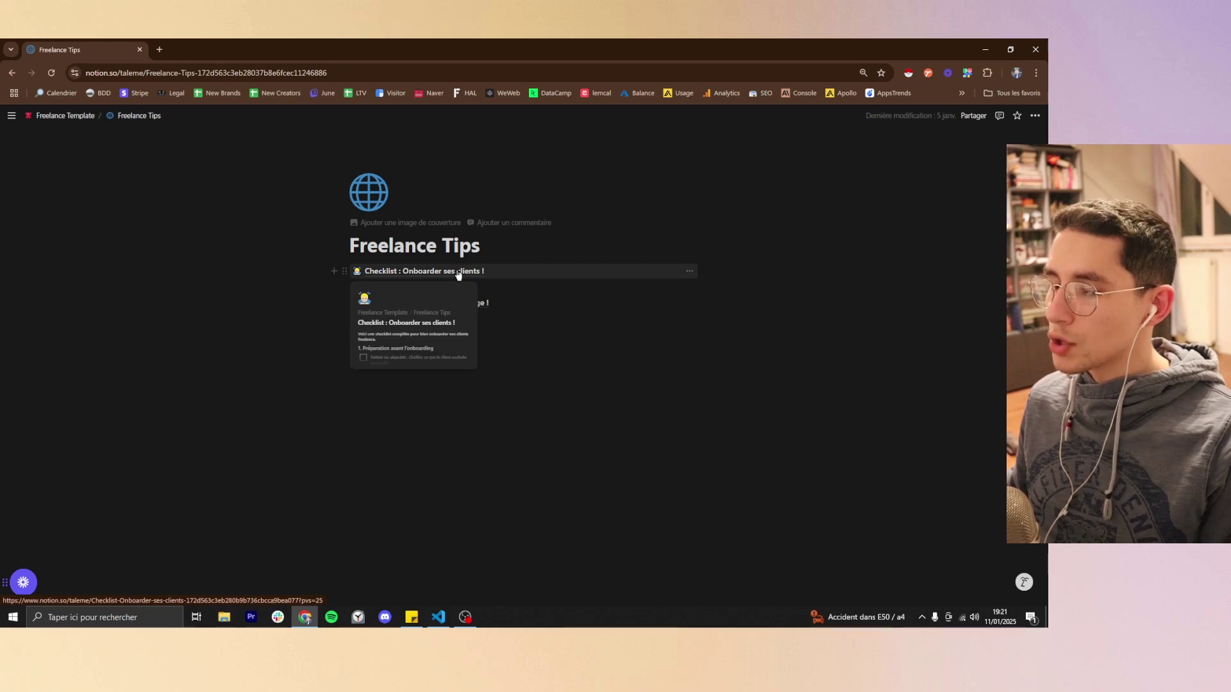
pyautogui.click(468, 272)
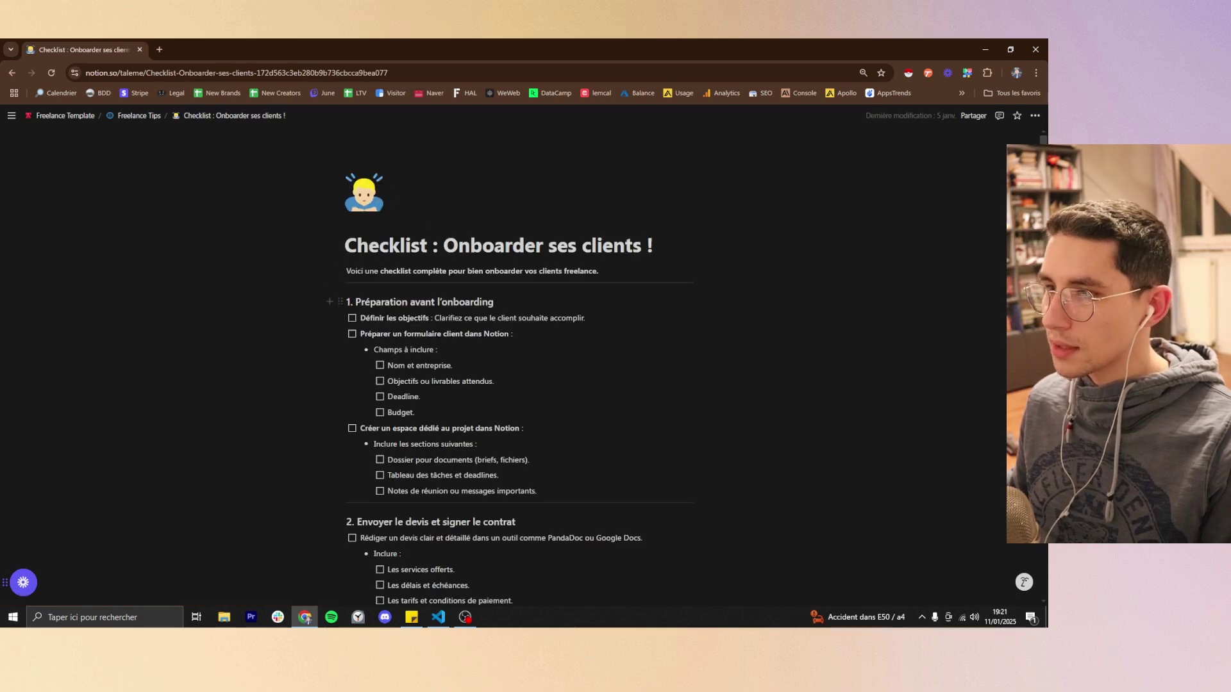
pyautogui.scroll(-4, 519, 385)
pyautogui.scroll(4, 519, 366)
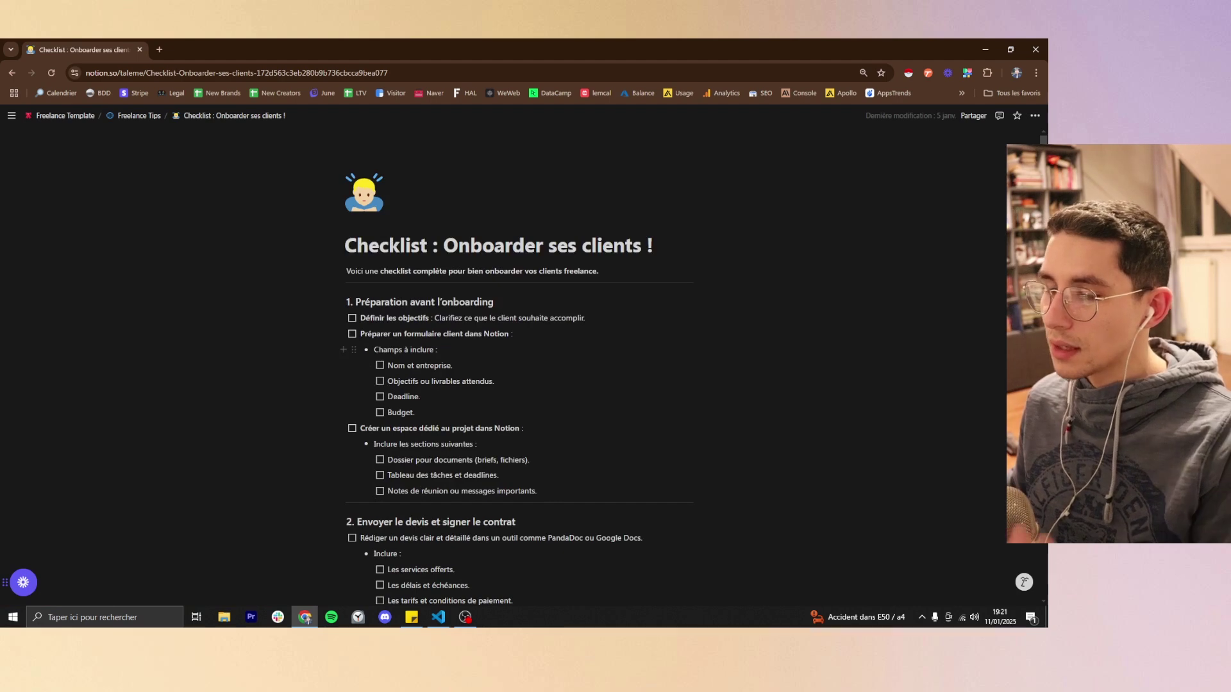
pyautogui.scroll(-3, 520, 365)
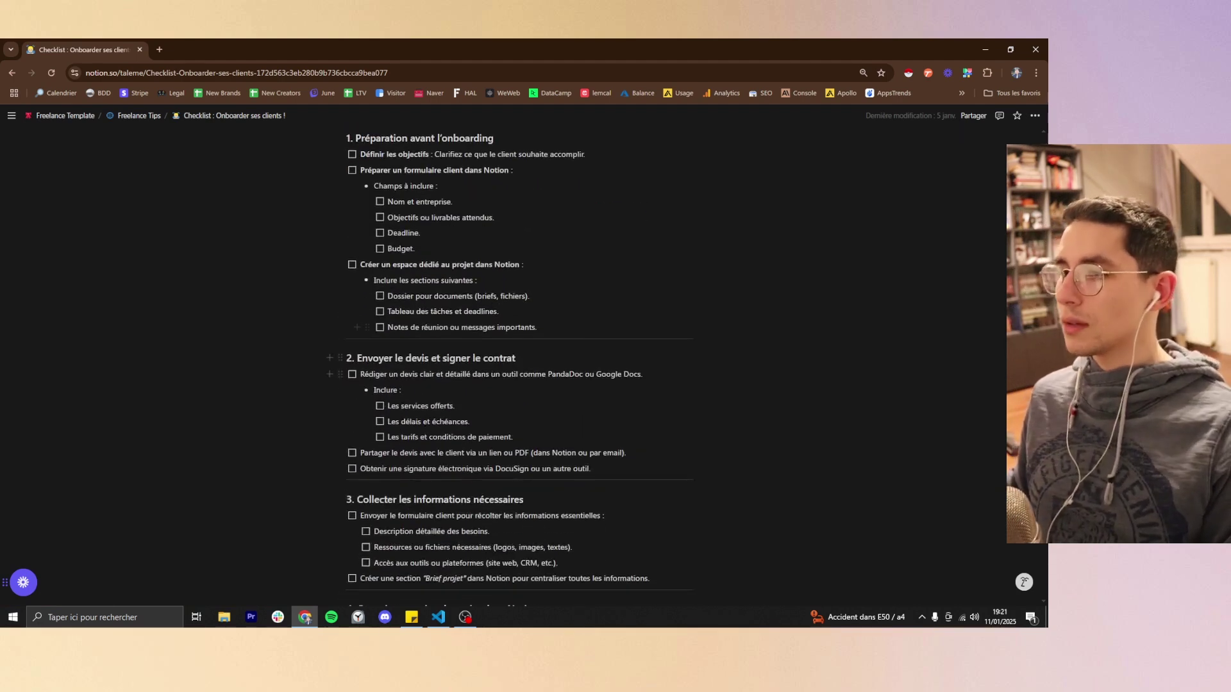
pyautogui.scroll(-4, 519, 371)
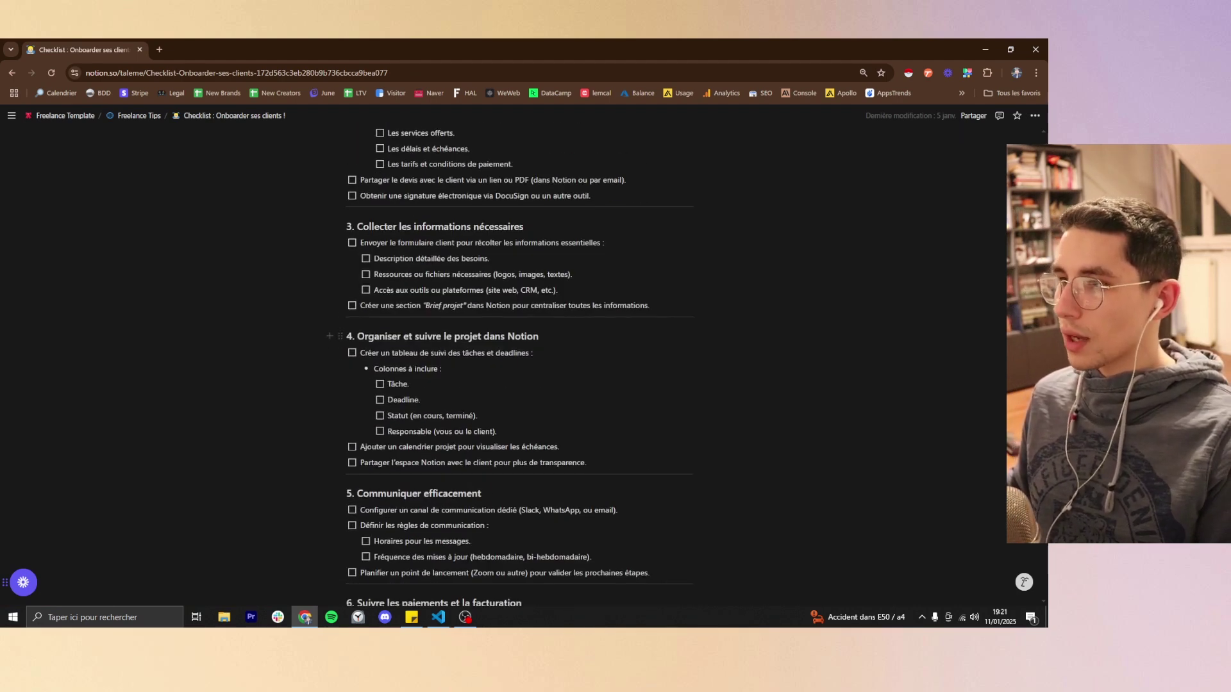
pyautogui.scroll(-3, 519, 333)
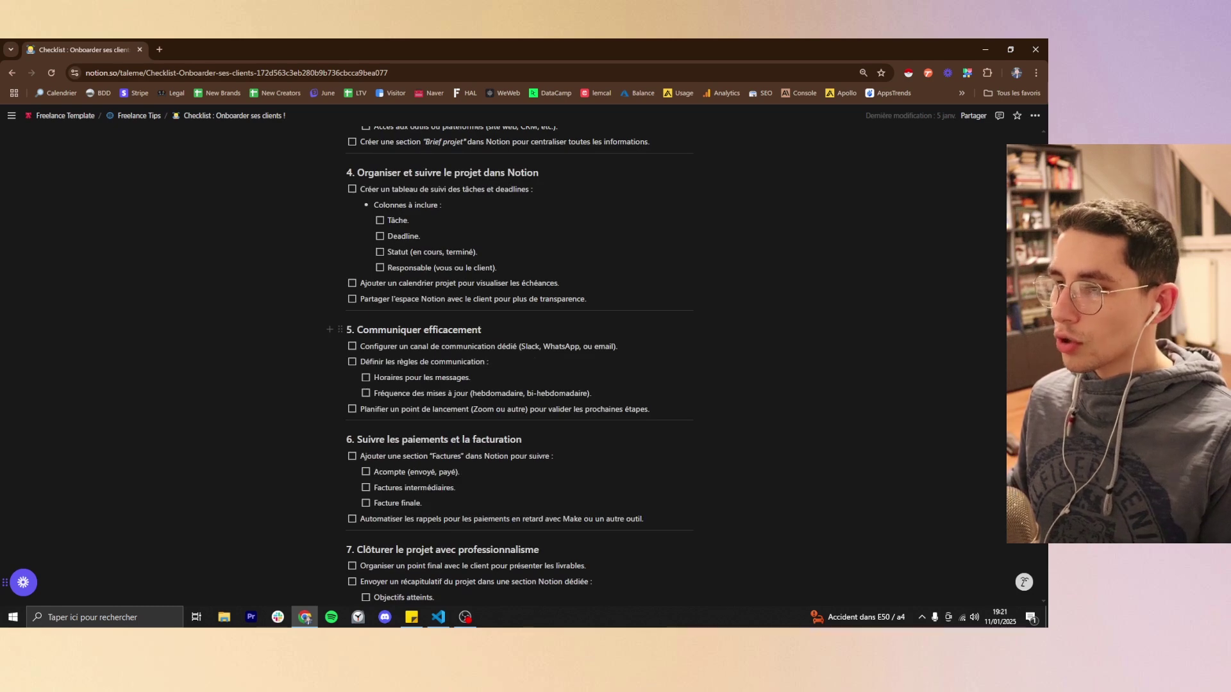
pyautogui.scroll(-3, 519, 330)
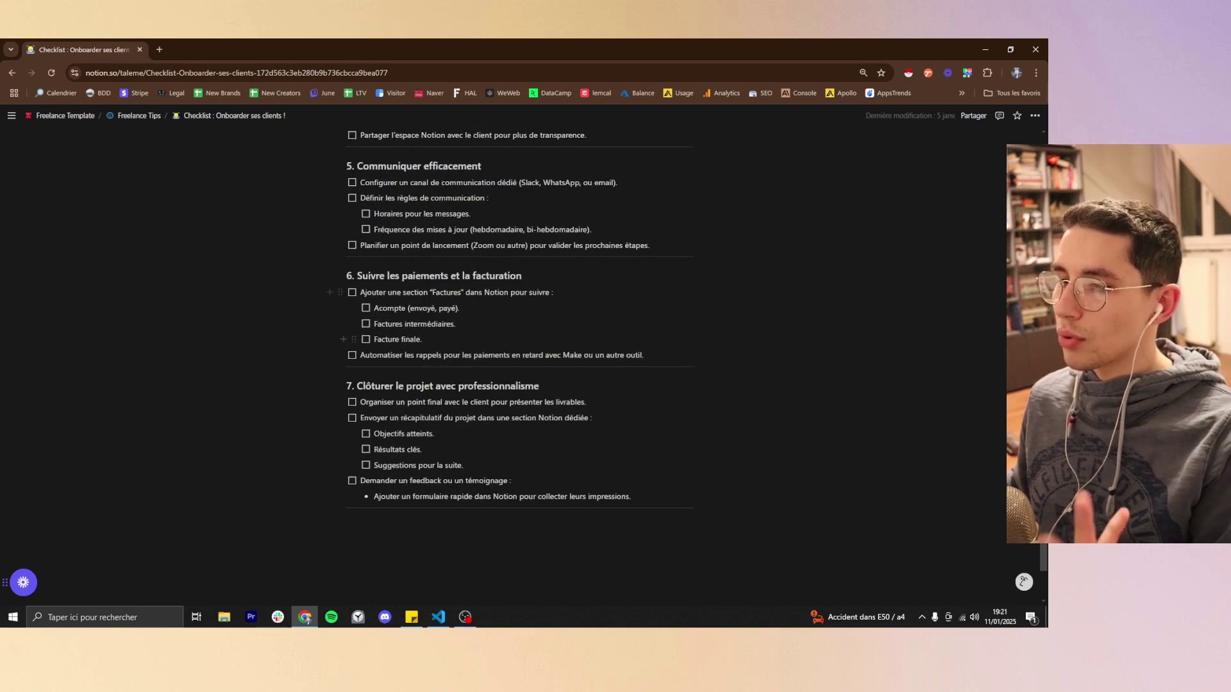
# Open the "Checklist : Traquer ses leads !" page from Freelance Tips and skim its sections
pyautogui.click(152, 117)
pyautogui.click(375, 287)
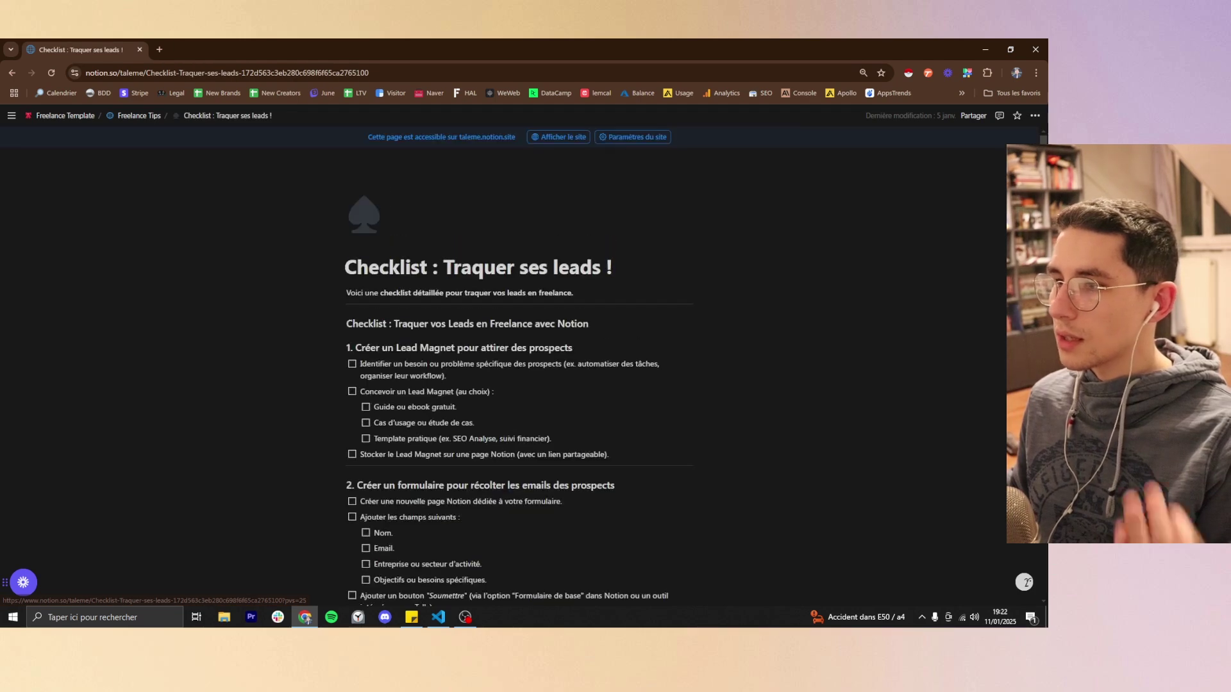
pyautogui.scroll(-5, 520, 369)
pyautogui.scroll(3, 519, 369)
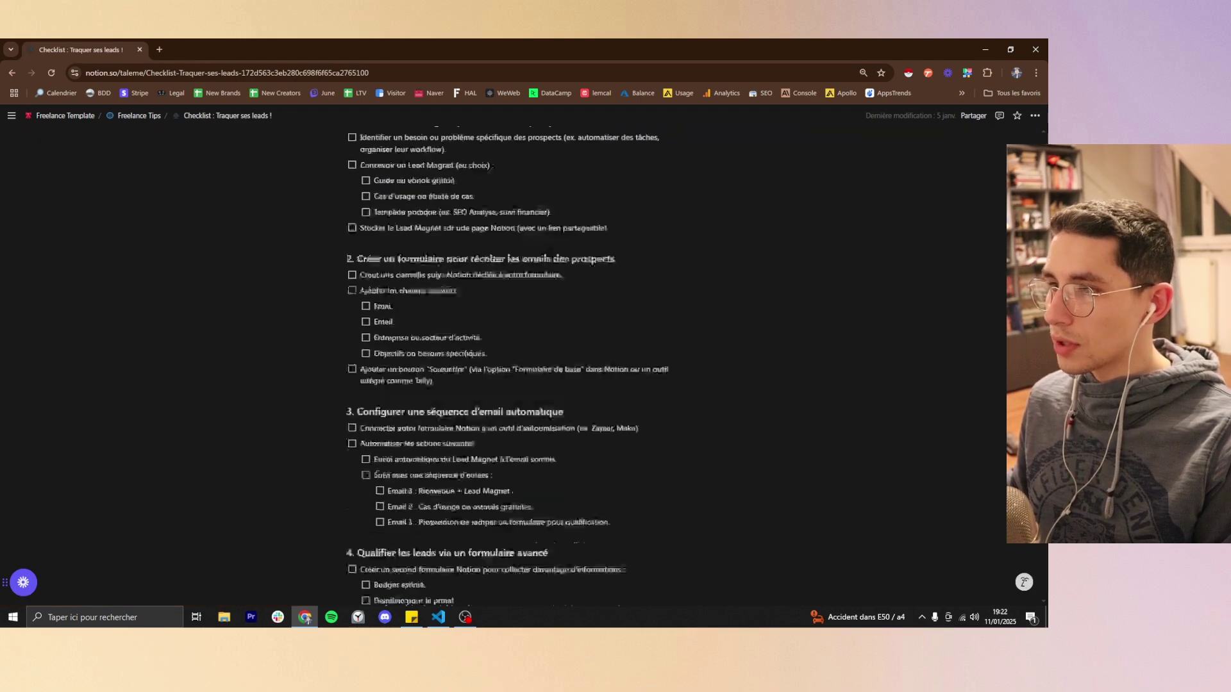
# View the "Checklist : Vendre ses cas d'usage !" page and return to Freelance Tips
pyautogui.click(139, 116)
pyautogui.click(398, 302)
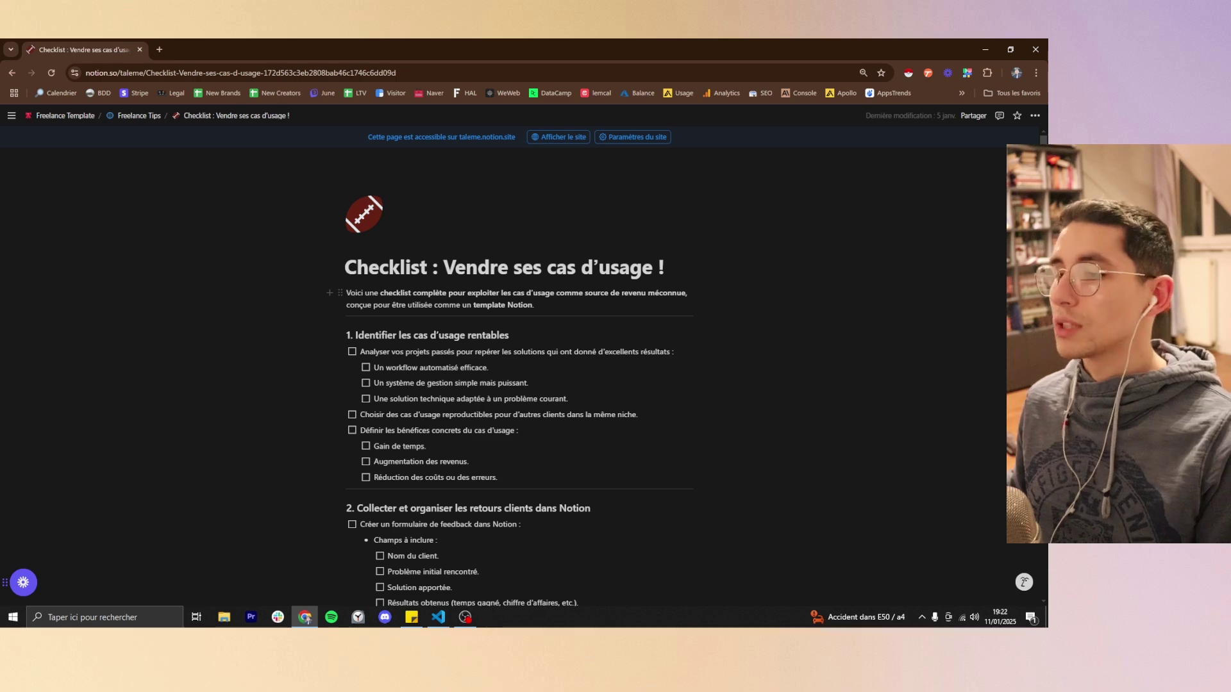
pyautogui.click(132, 118)
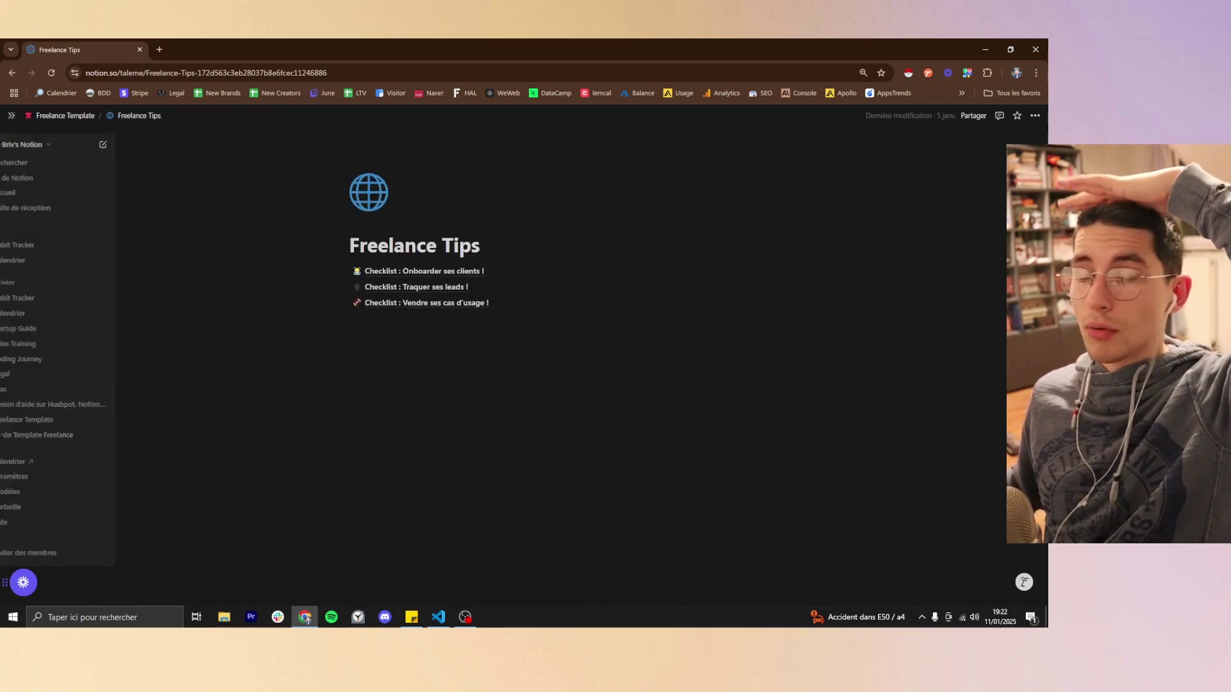
# Open the CRM (Client List) page from the Freelance Template dashboard and widen its Projet du Moment column
pyautogui.click(83, 119)
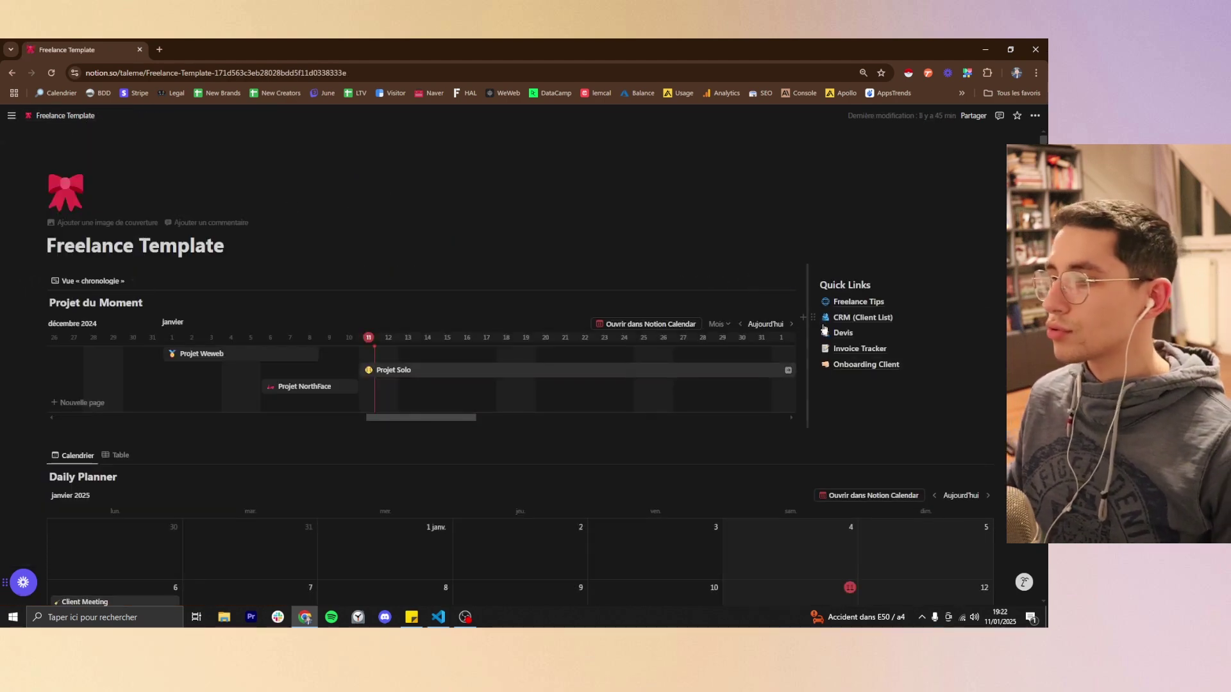
pyautogui.moveTo(855, 325)
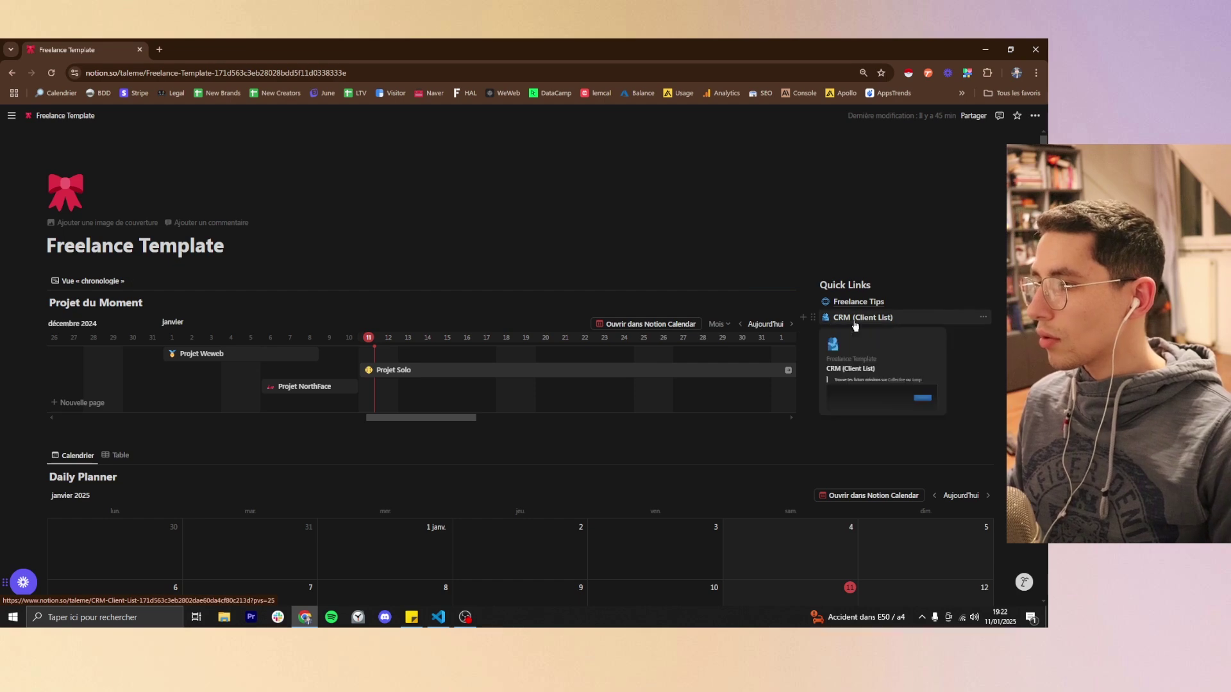
pyautogui.click(860, 318)
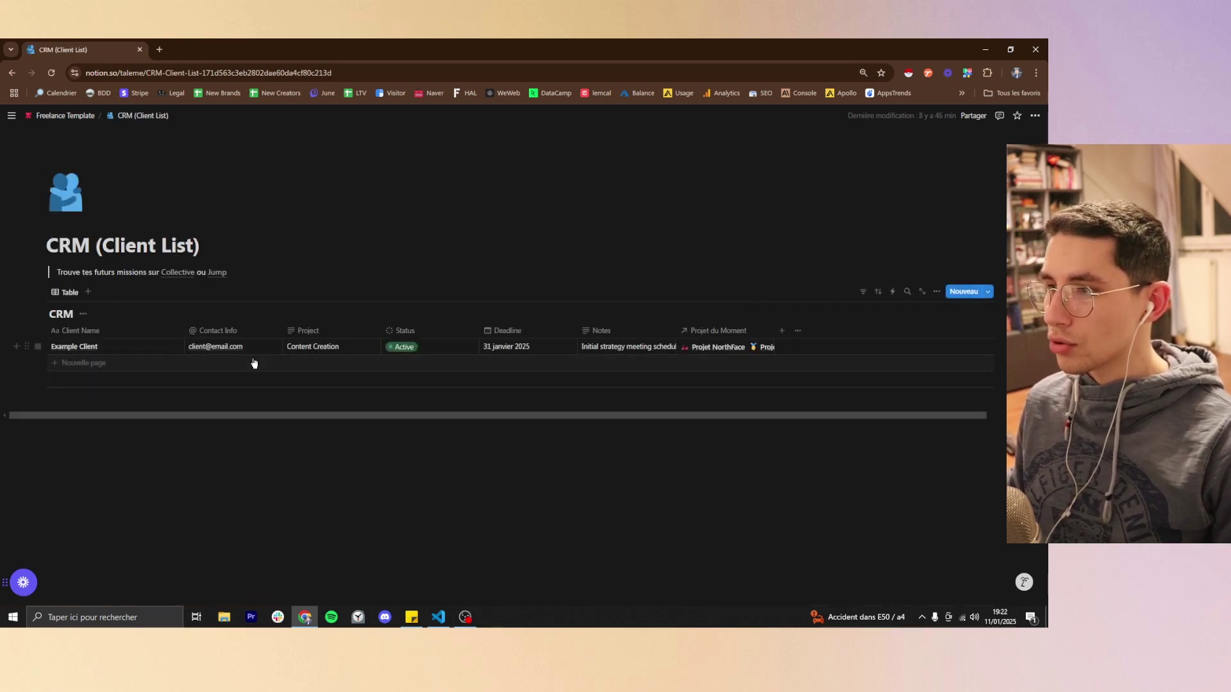
pyautogui.moveTo(776, 330); pyautogui.dragTo(839, 330)
pyautogui.click(601, 351)
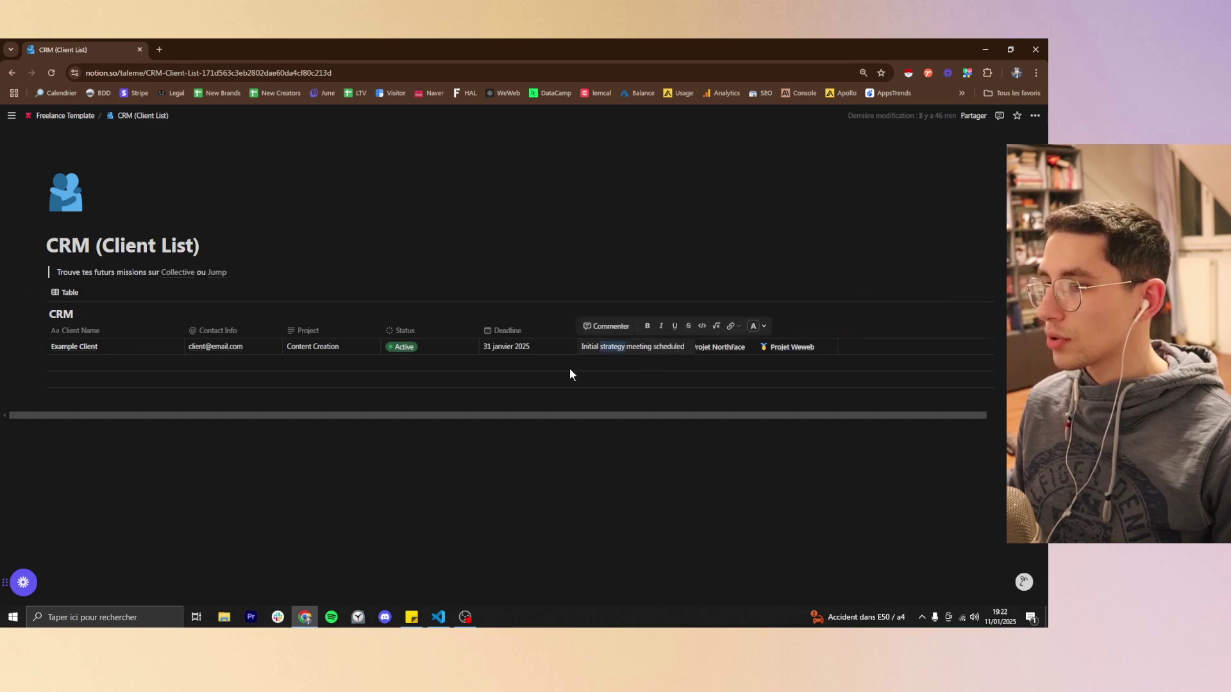
pyautogui.press('Escape')
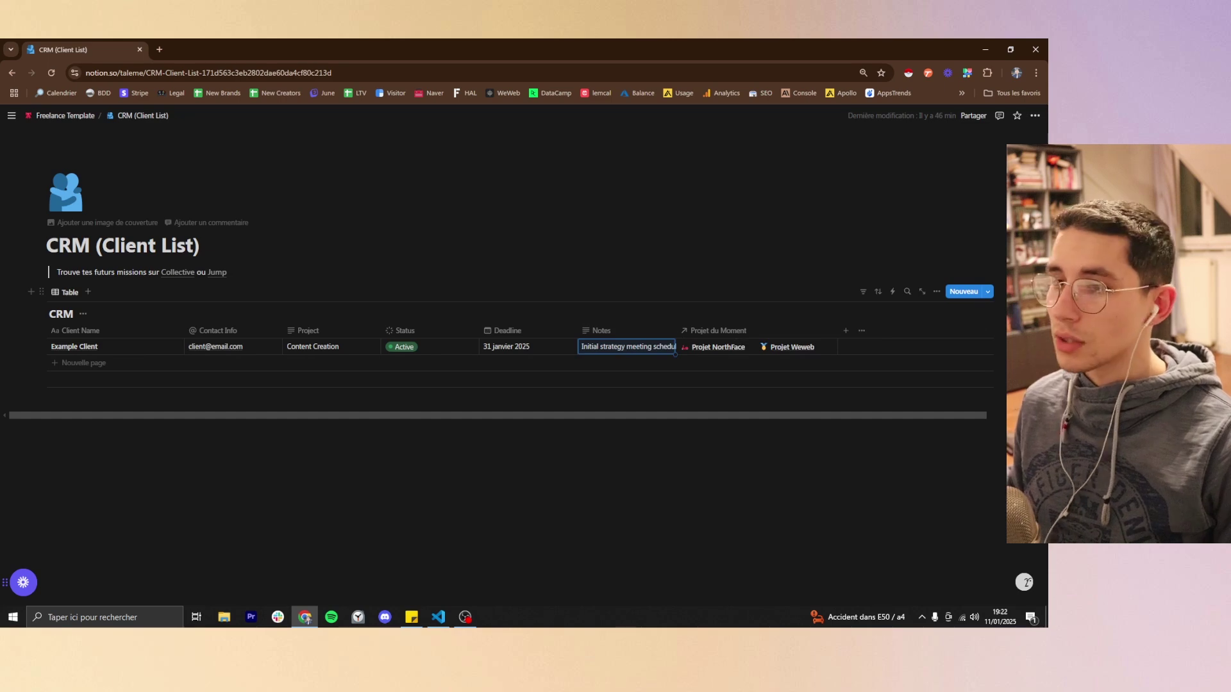
# Open the Collective link above the CRM table and look through the jobboard page down to the testimonials
pyautogui.moveTo(168, 278)
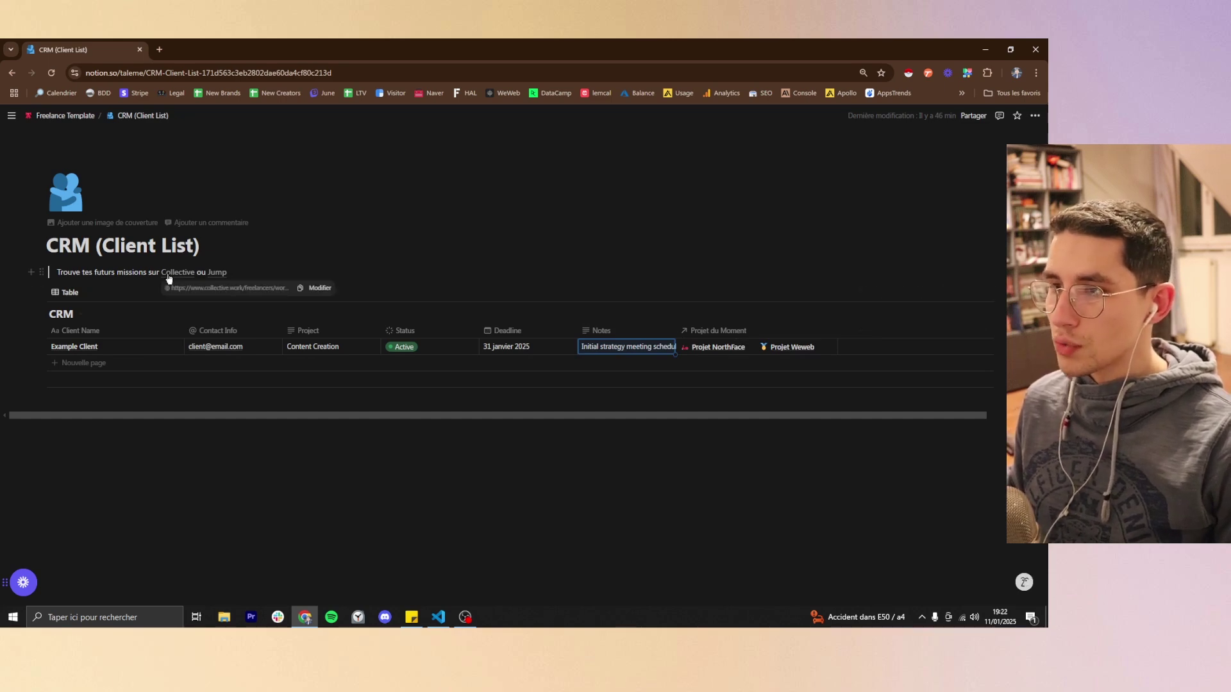
pyautogui.click(169, 275)
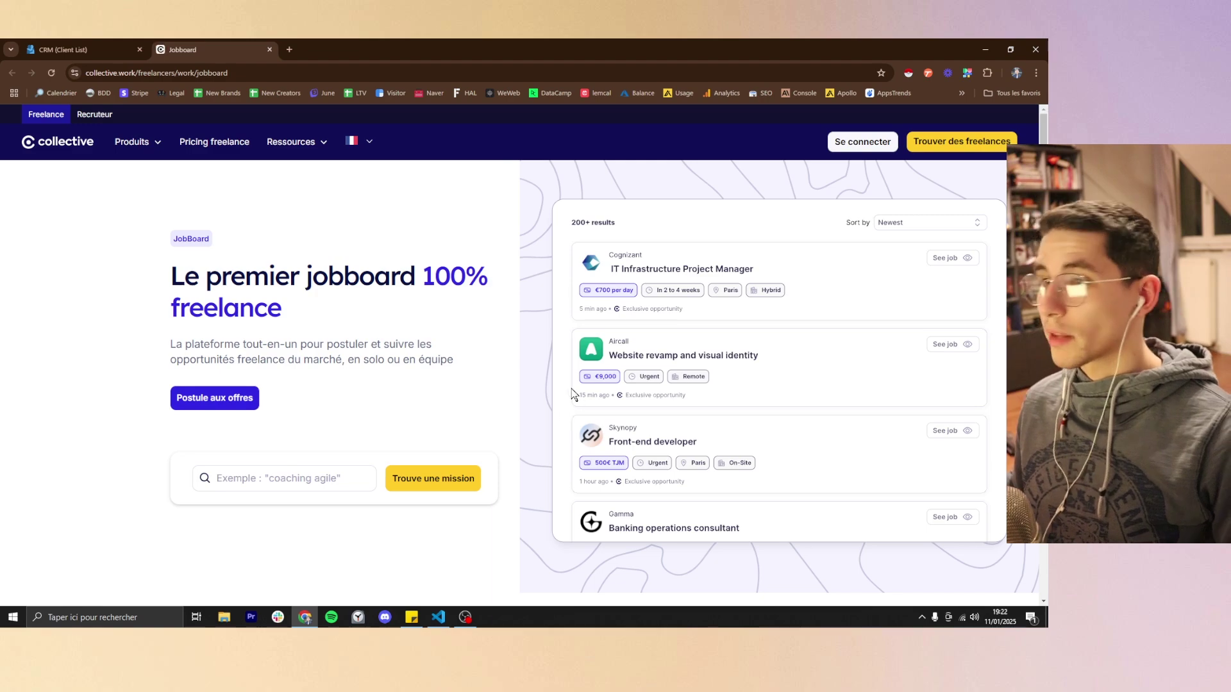
pyautogui.scroll(-3, 637, 402)
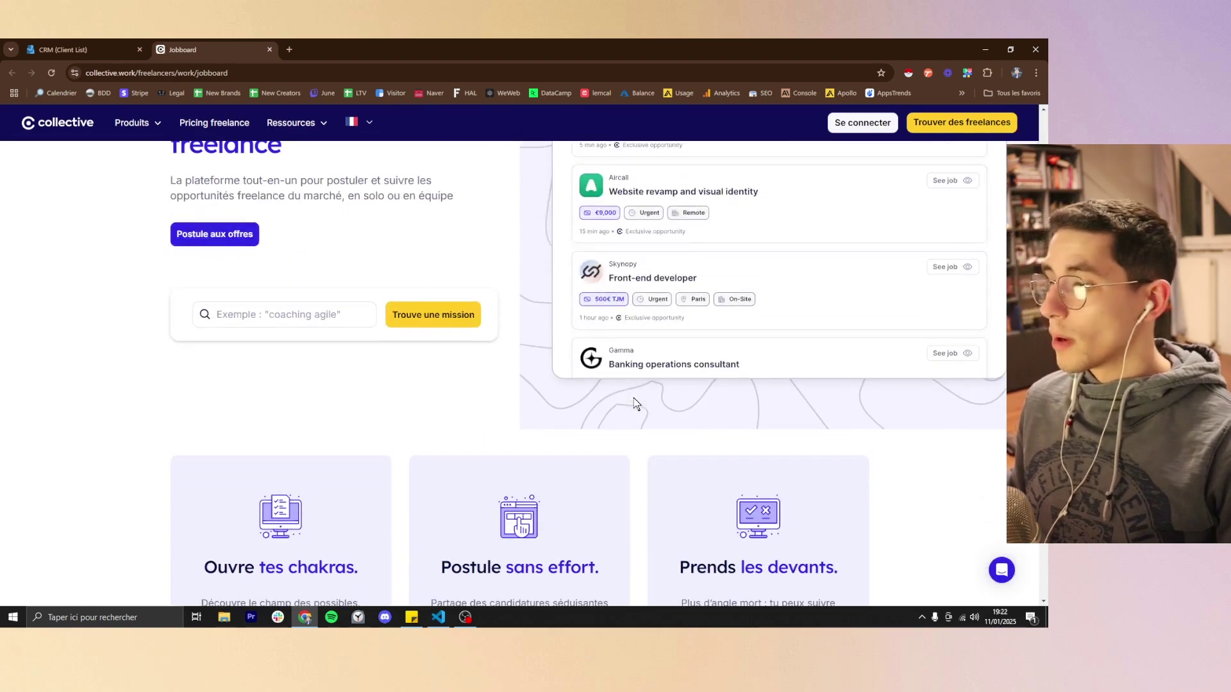
pyautogui.scroll(-4, 500, 344)
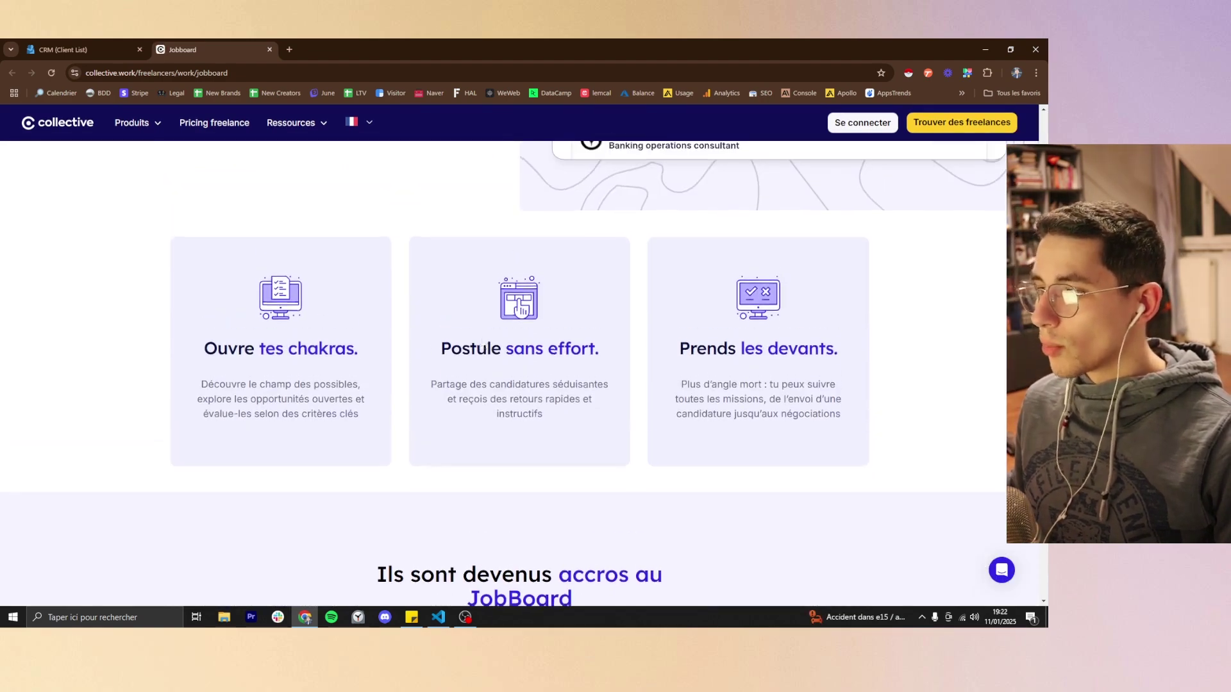
pyautogui.scroll(-5, 468, 327)
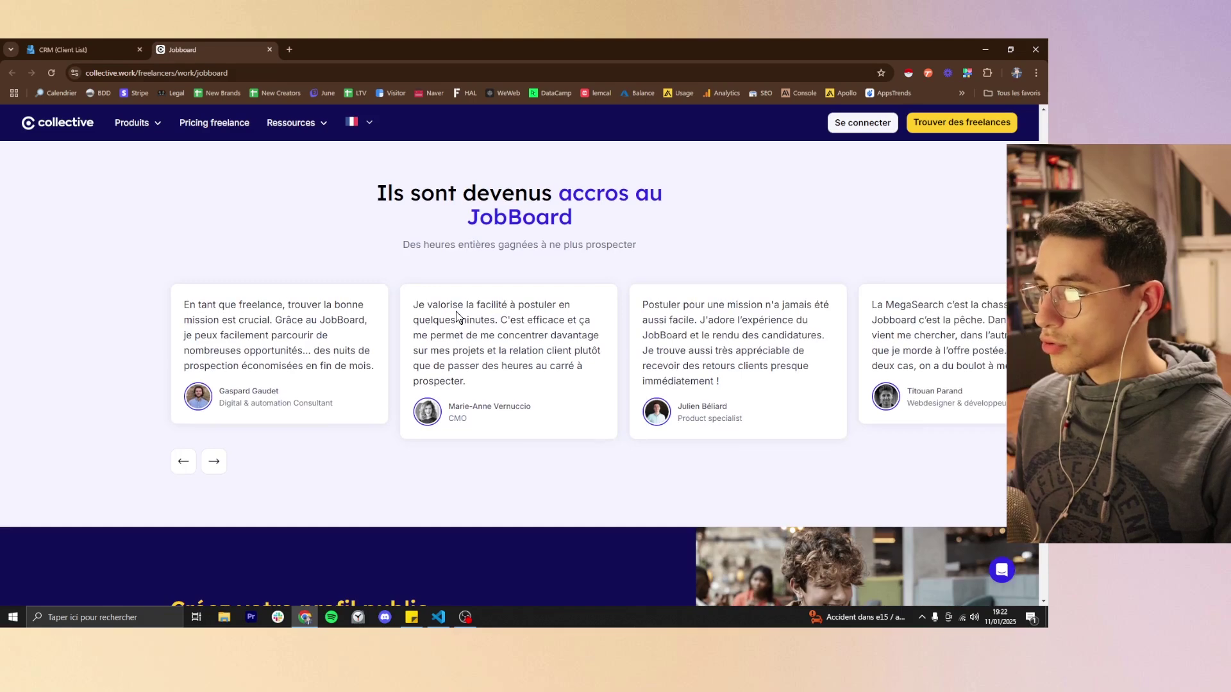
# Open the Jump link from the CRM page and examine the available missions headline and partner platforms
pyautogui.click(84, 43)
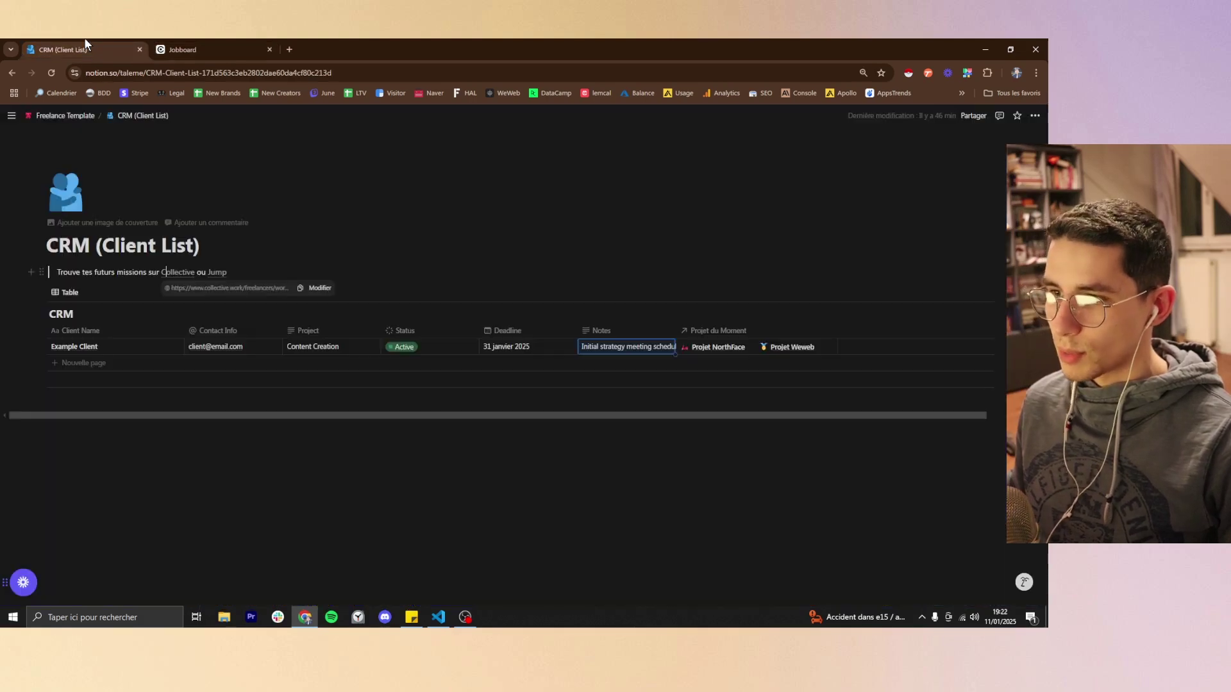
pyautogui.click(217, 272)
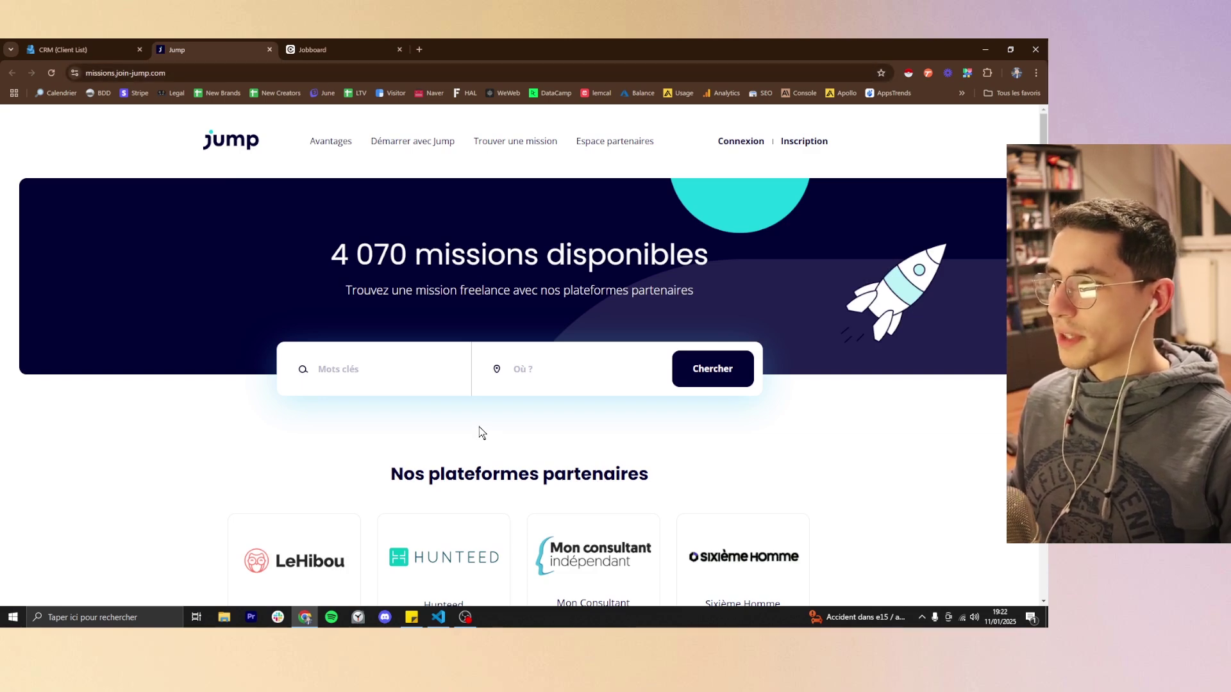
pyautogui.scroll(-5, 481, 433)
pyautogui.scroll(3, 472, 420)
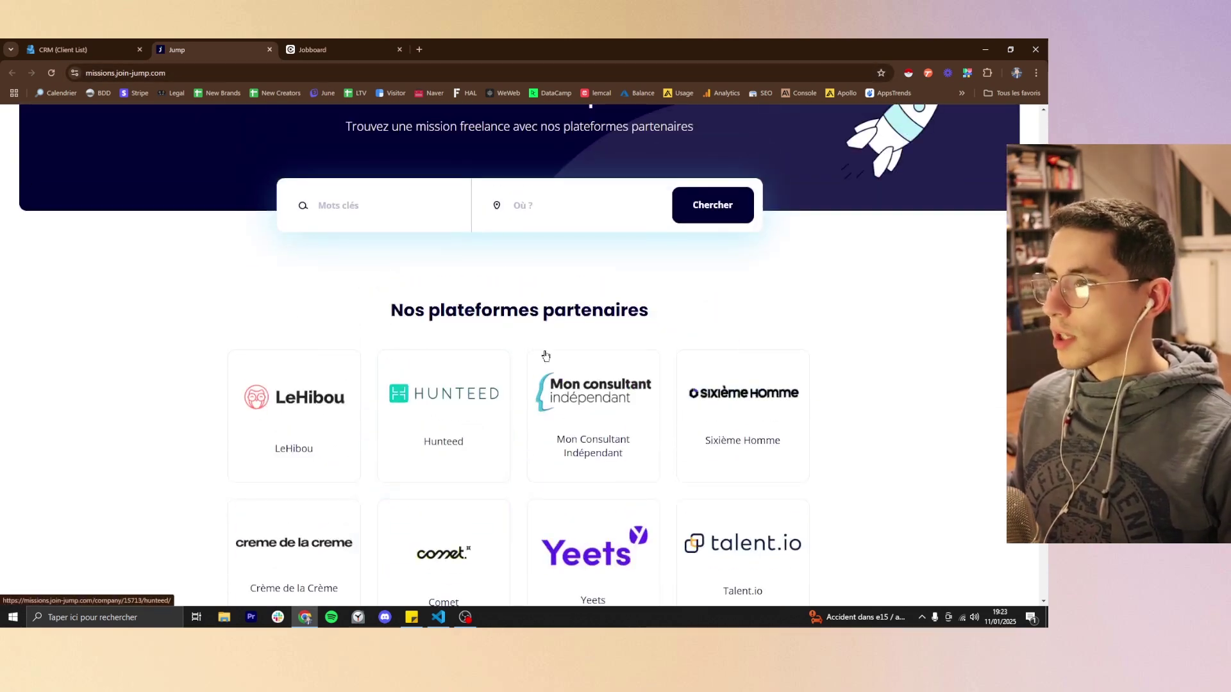
pyautogui.scroll(3, 430, 314)
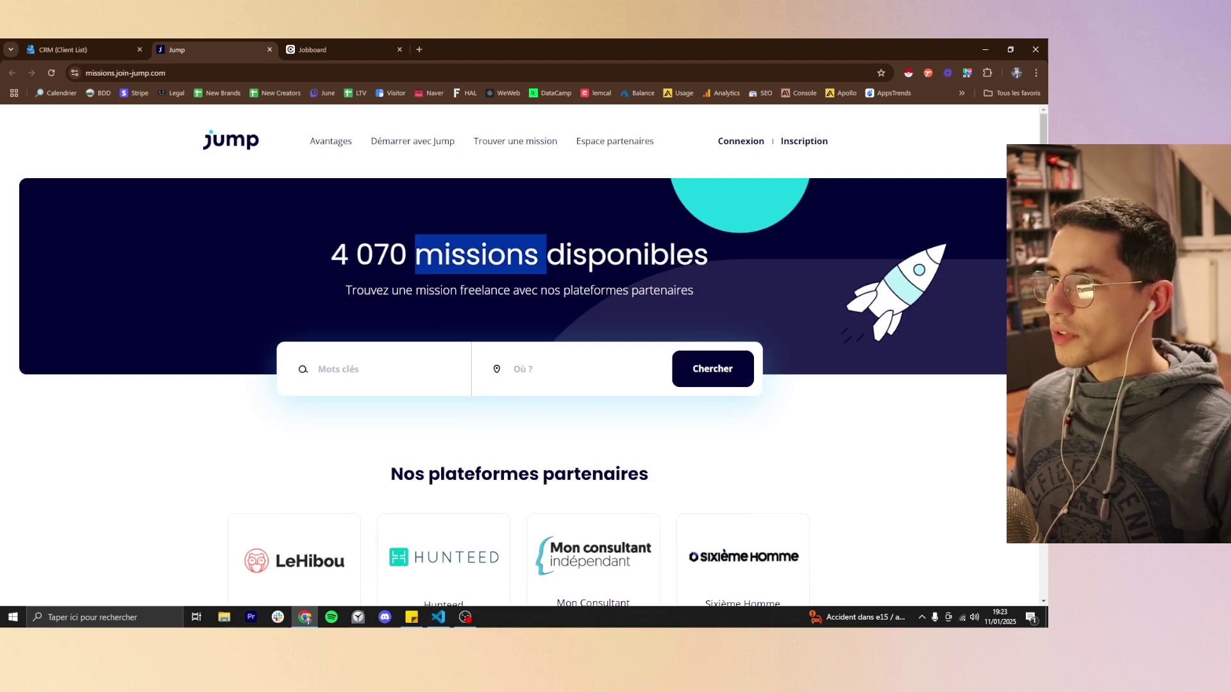
pyautogui.tripleClick(474, 255)
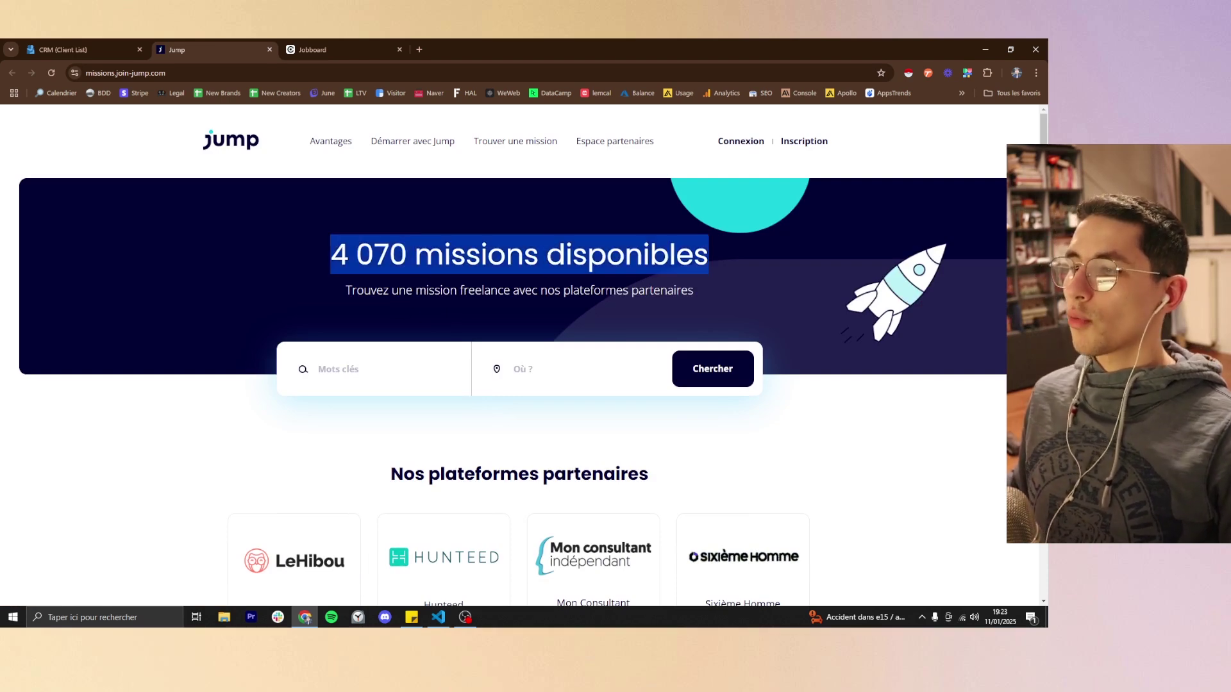
# Switch back to Notion, return to the Freelance Template dashboard, and open Devis 1 from the Devis page
pyautogui.click(81, 48)
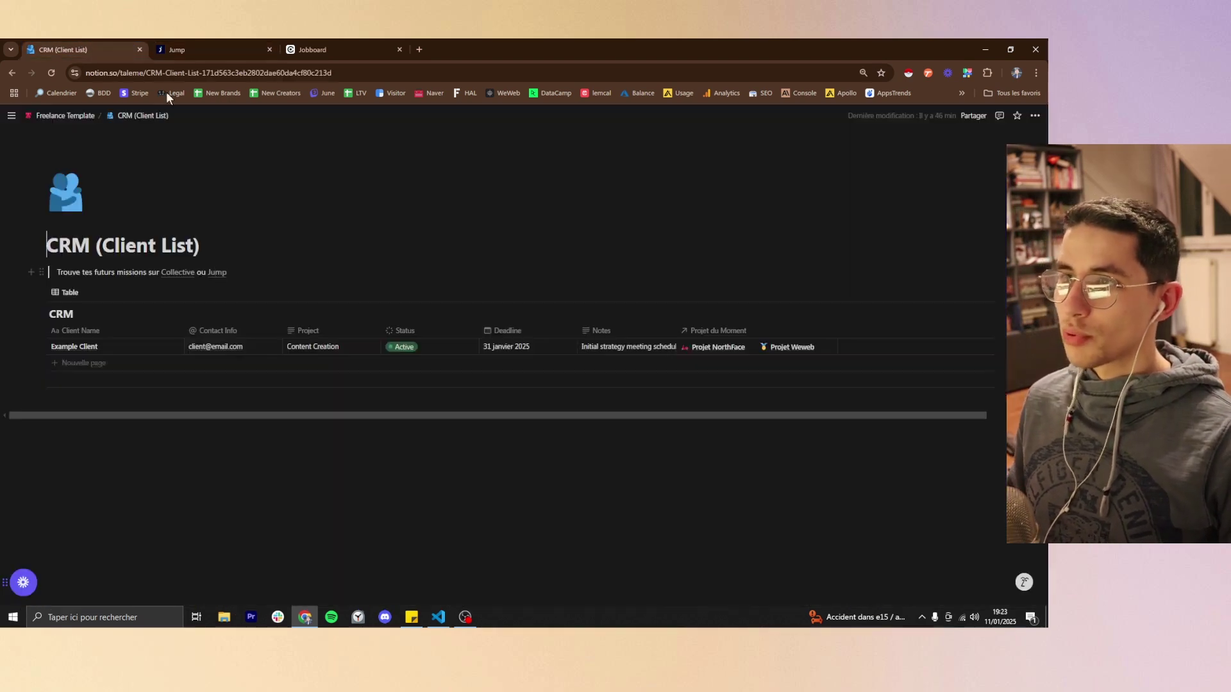
pyautogui.click(76, 121)
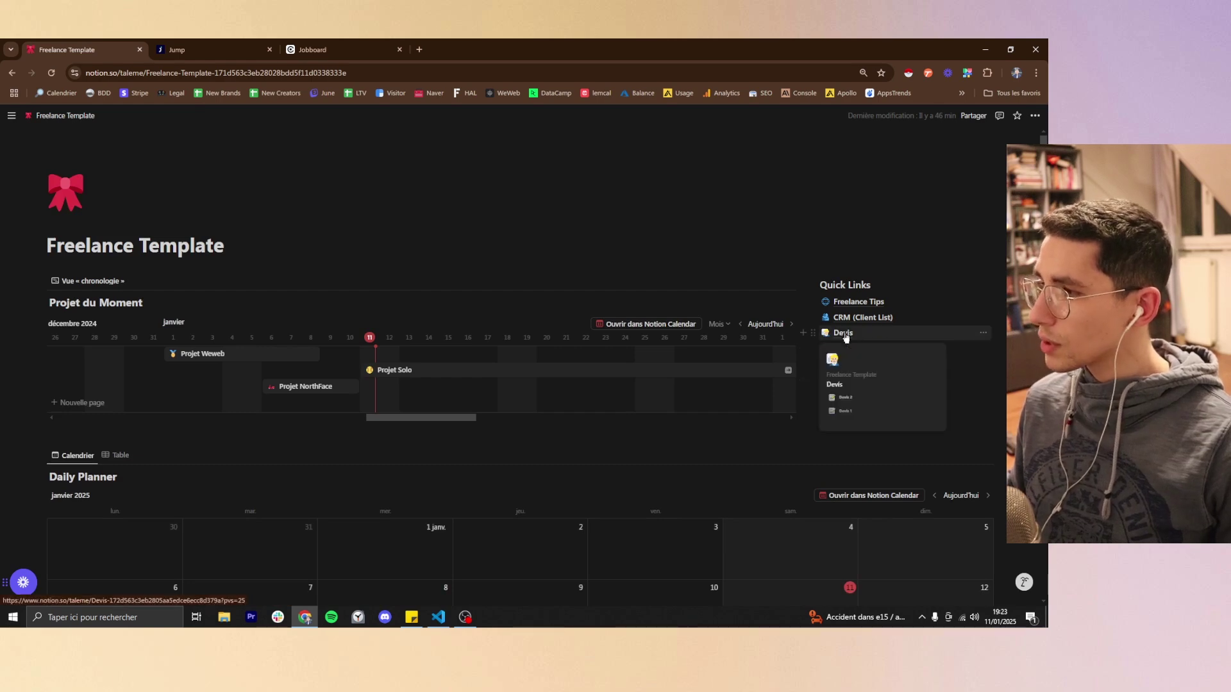
pyautogui.click(843, 334)
pyautogui.moveTo(407, 293)
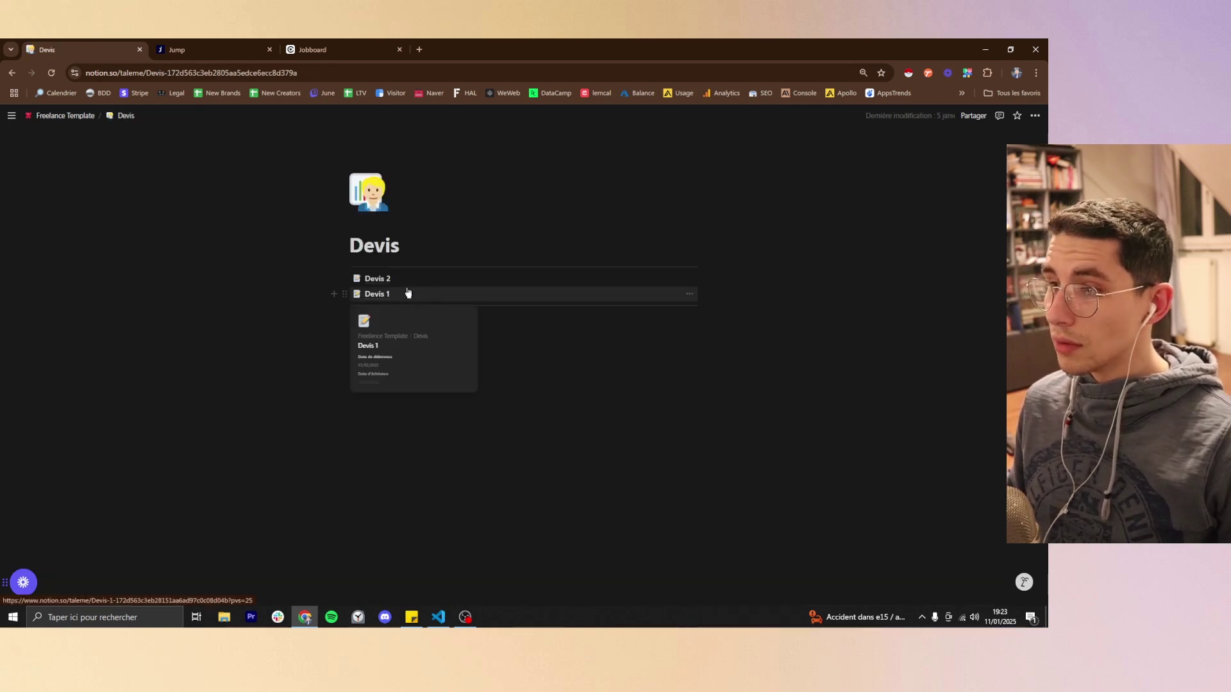
pyautogui.click(408, 293)
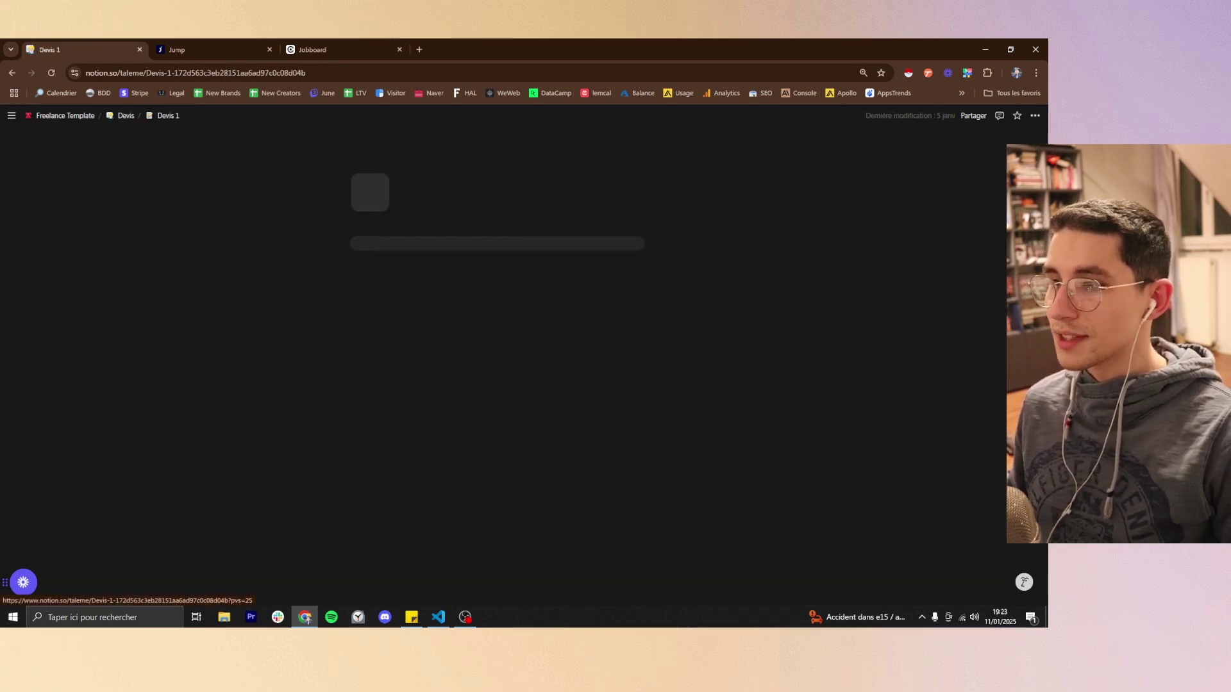
# Review the Devis 1 quote's contact details, service table, signature area and conditions, and return to the Devis page
pyautogui.scroll(-10, 410, 321)
pyautogui.scroll(-2, 586, 525)
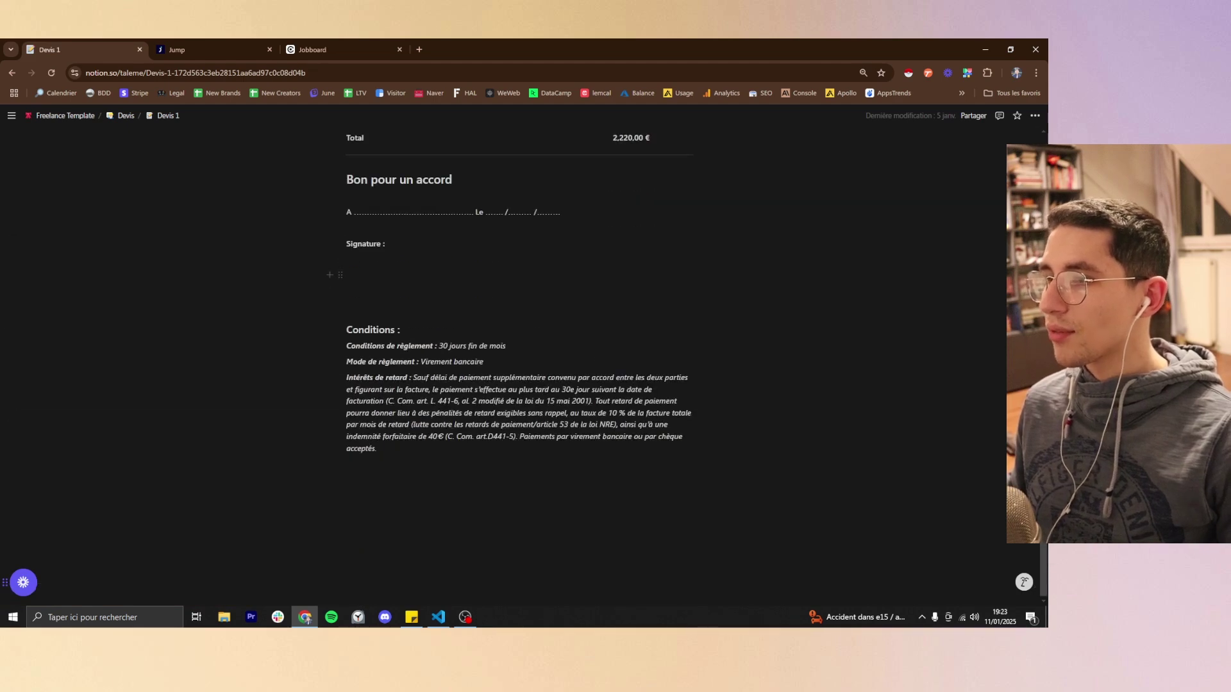
pyautogui.scroll(7, 585, 525)
pyautogui.scroll(-3, 585, 525)
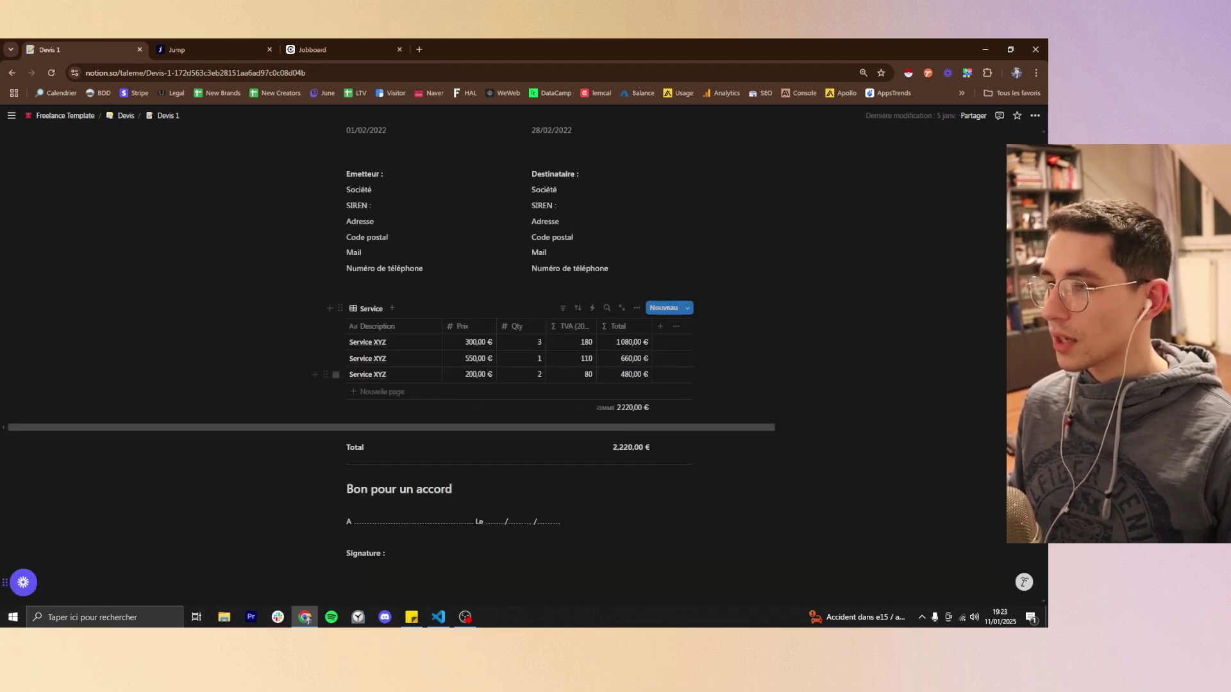
pyautogui.click(119, 116)
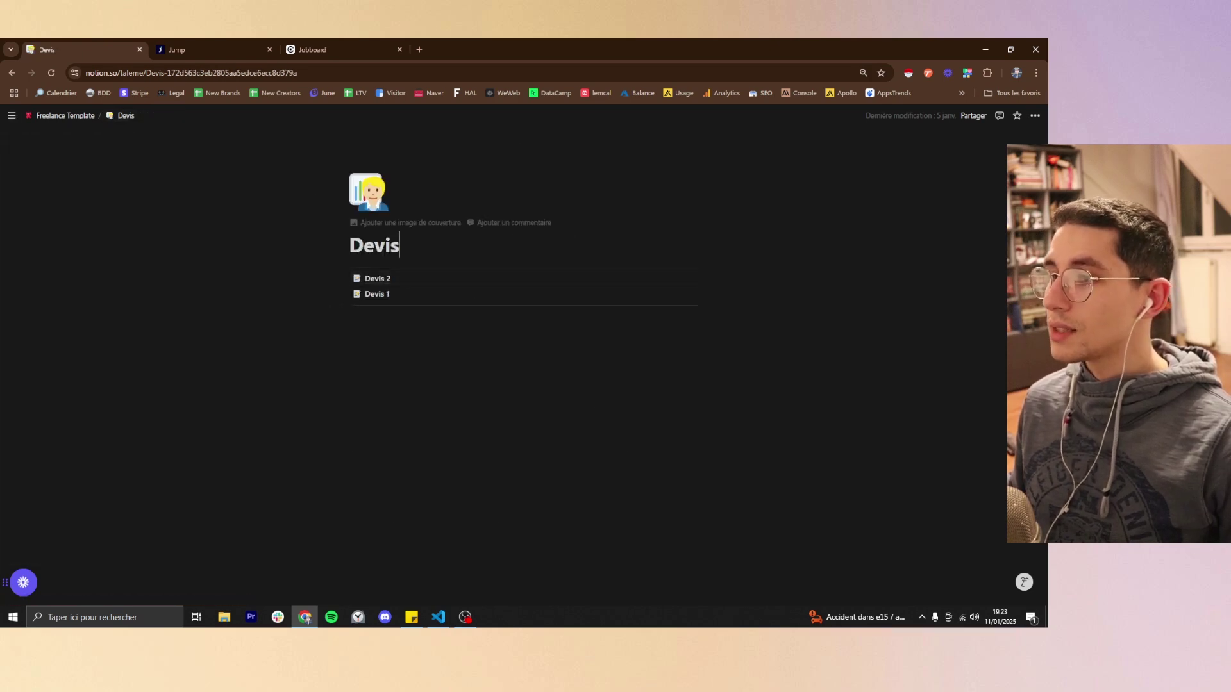
# Return from the Devis page to the Freelance Template dashboard and open the Invoice Tracker
pyautogui.press('Return')
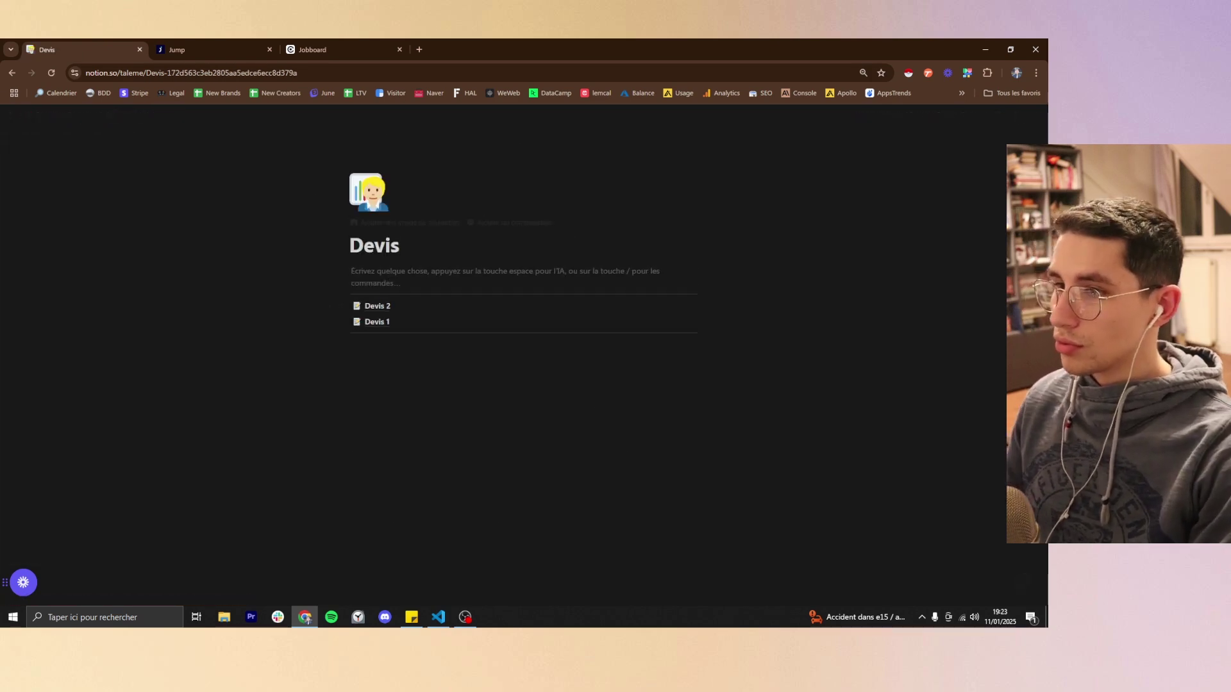
pyautogui.press('BackSpace')
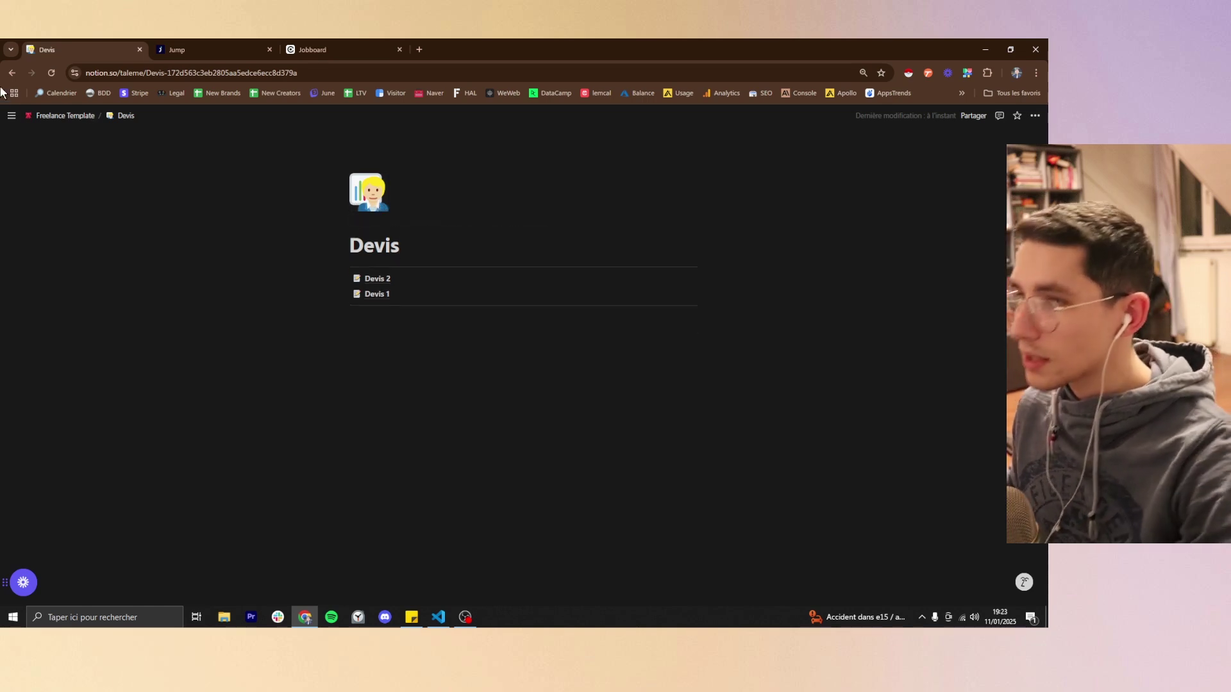
pyautogui.click(36, 117)
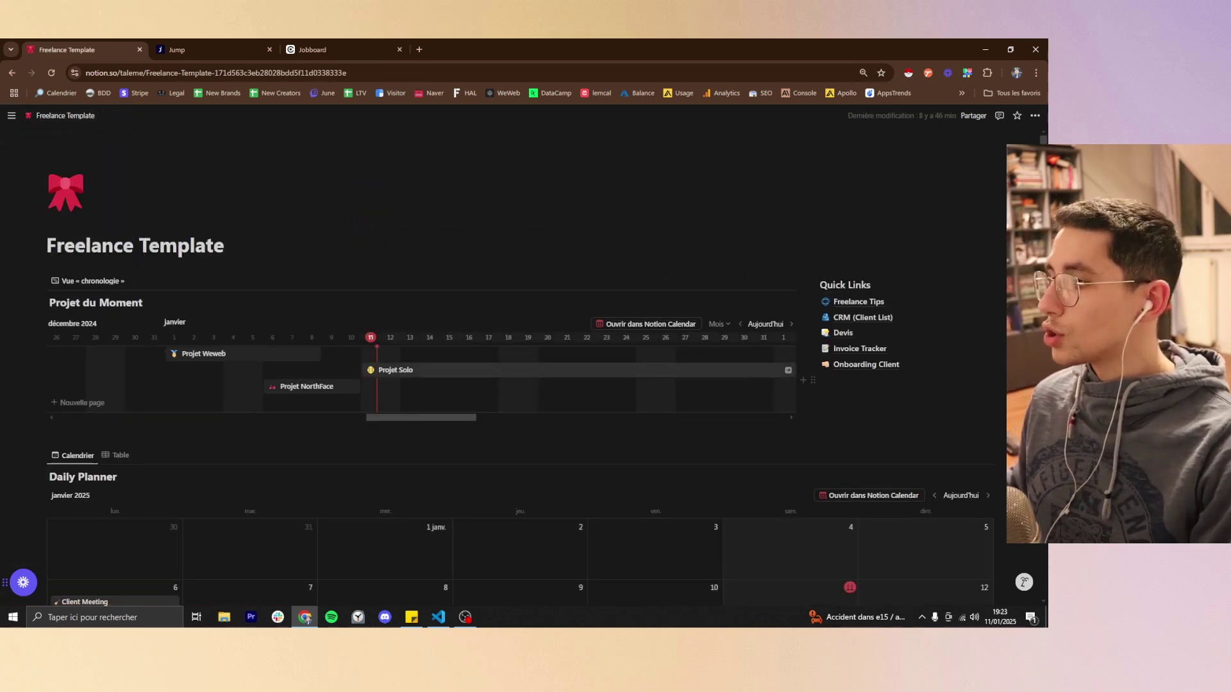
pyautogui.click(861, 350)
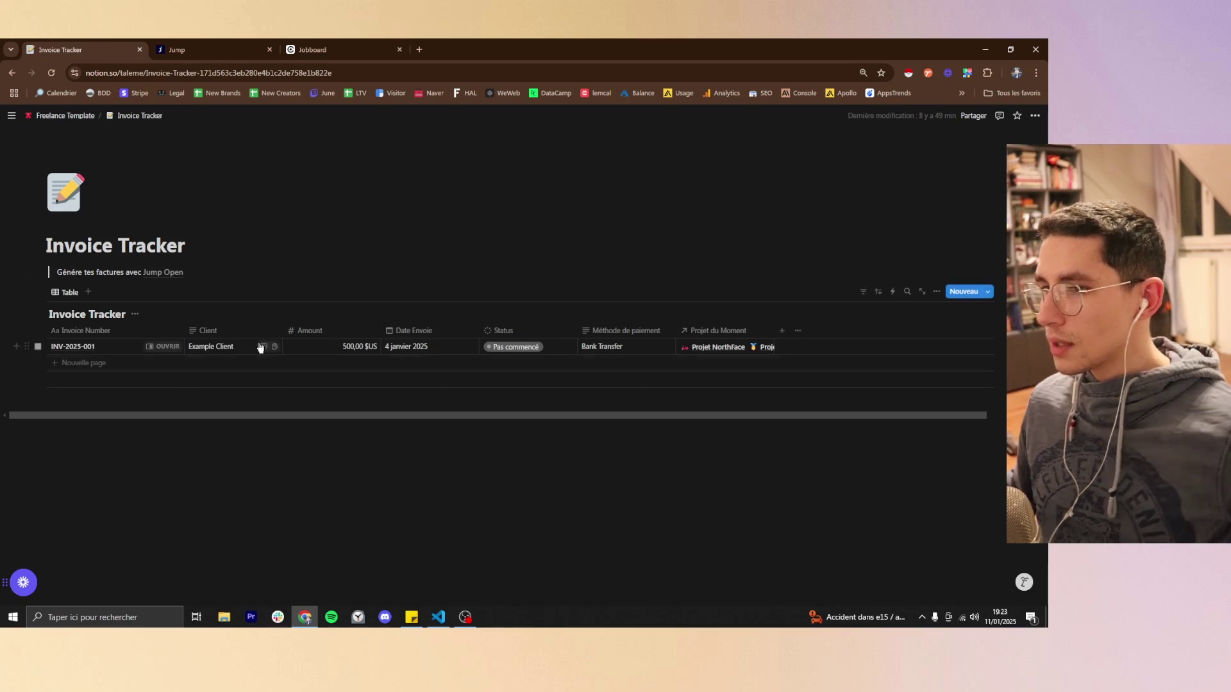
# Open the Jump Open link above the invoice table and examine the pro account's SEPA transfer and card descriptions
pyautogui.moveTo(160, 277)
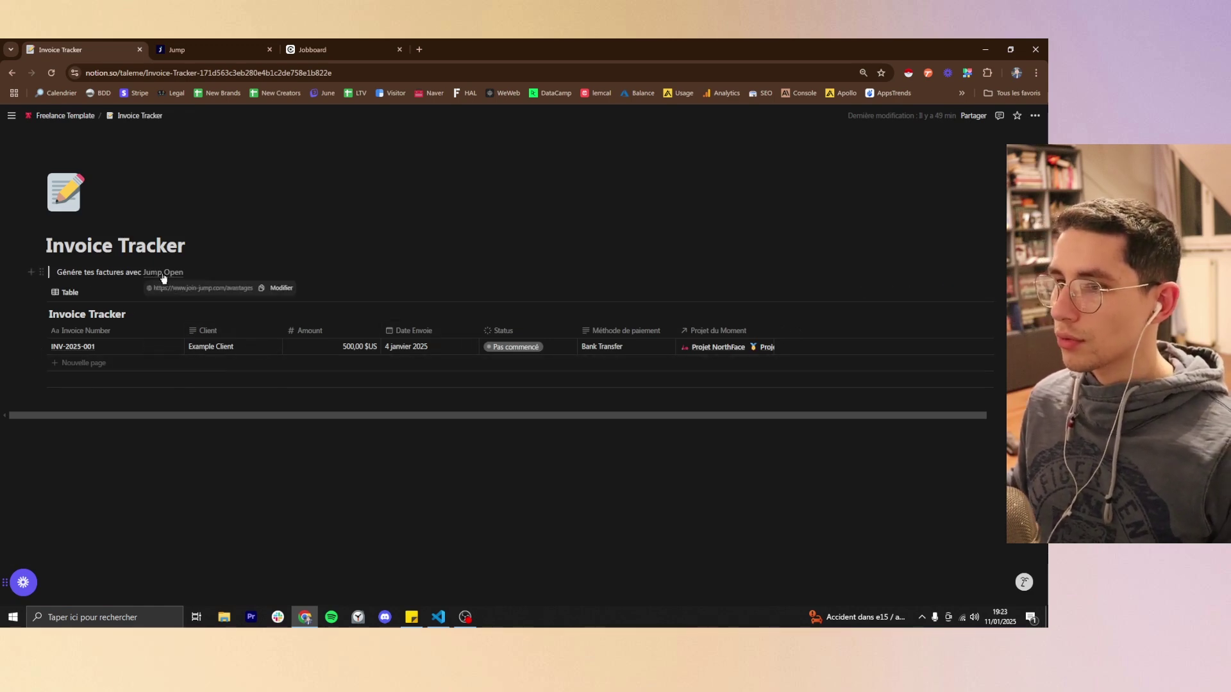
pyautogui.click(163, 277)
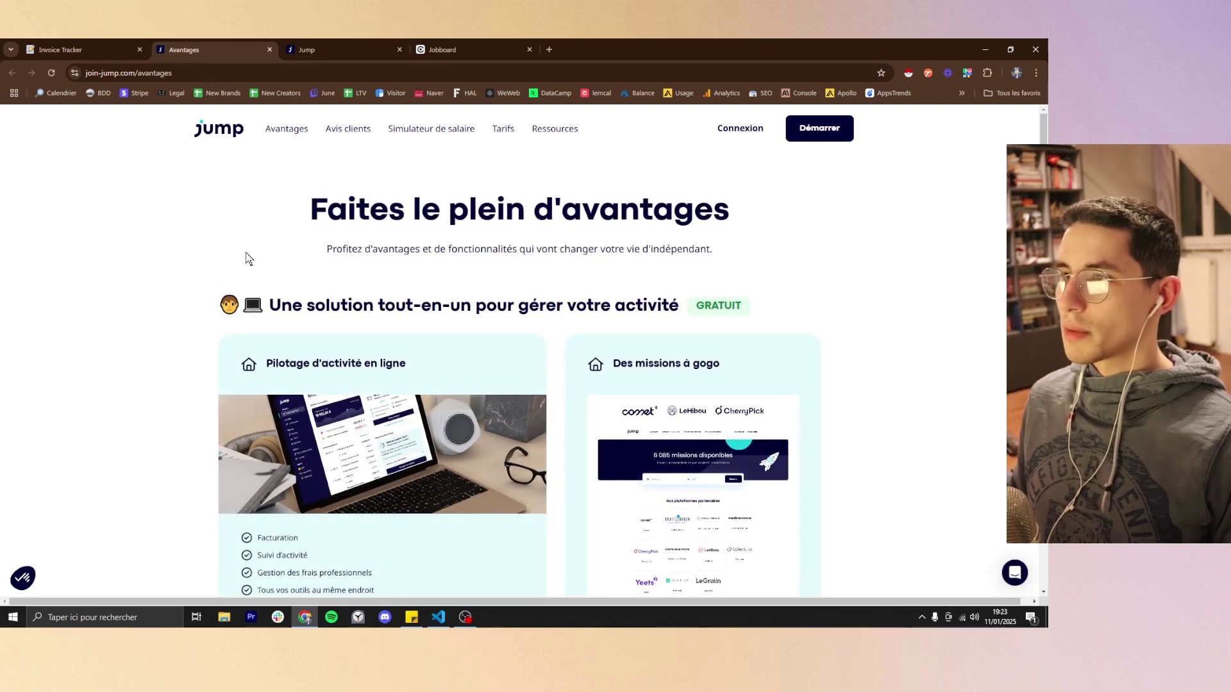
pyautogui.scroll(-10, 389, 206)
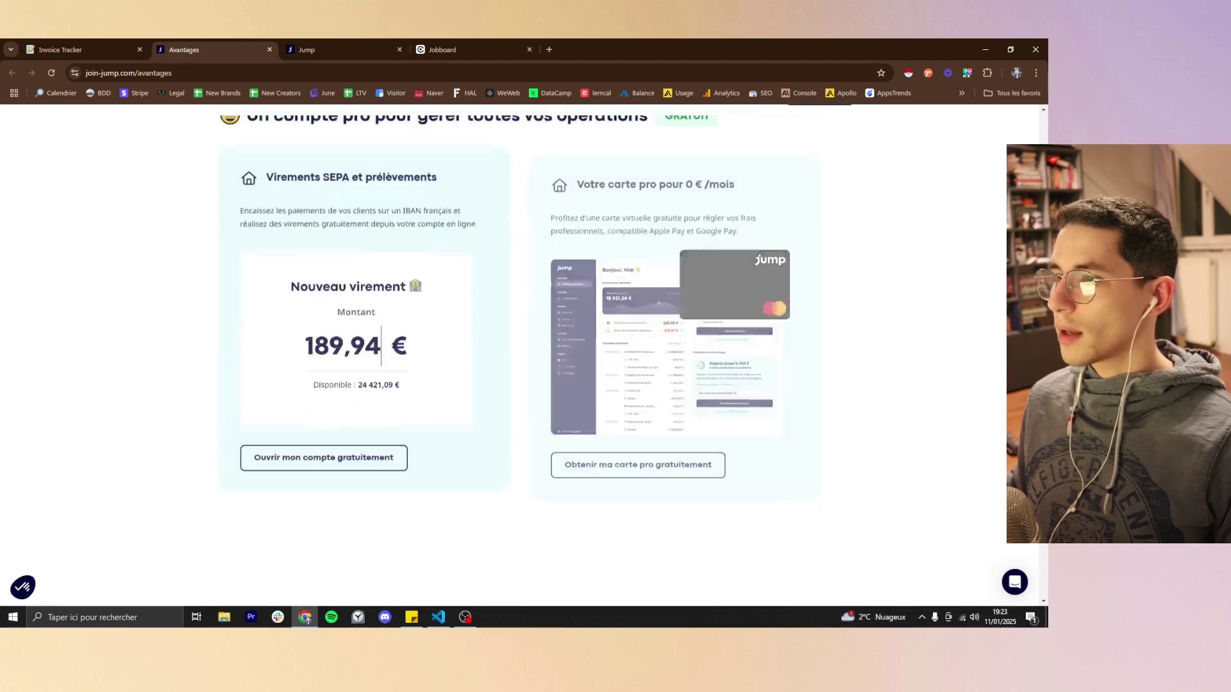
pyautogui.scroll(-3, 393, 206)
pyautogui.scroll(4, 649, 303)
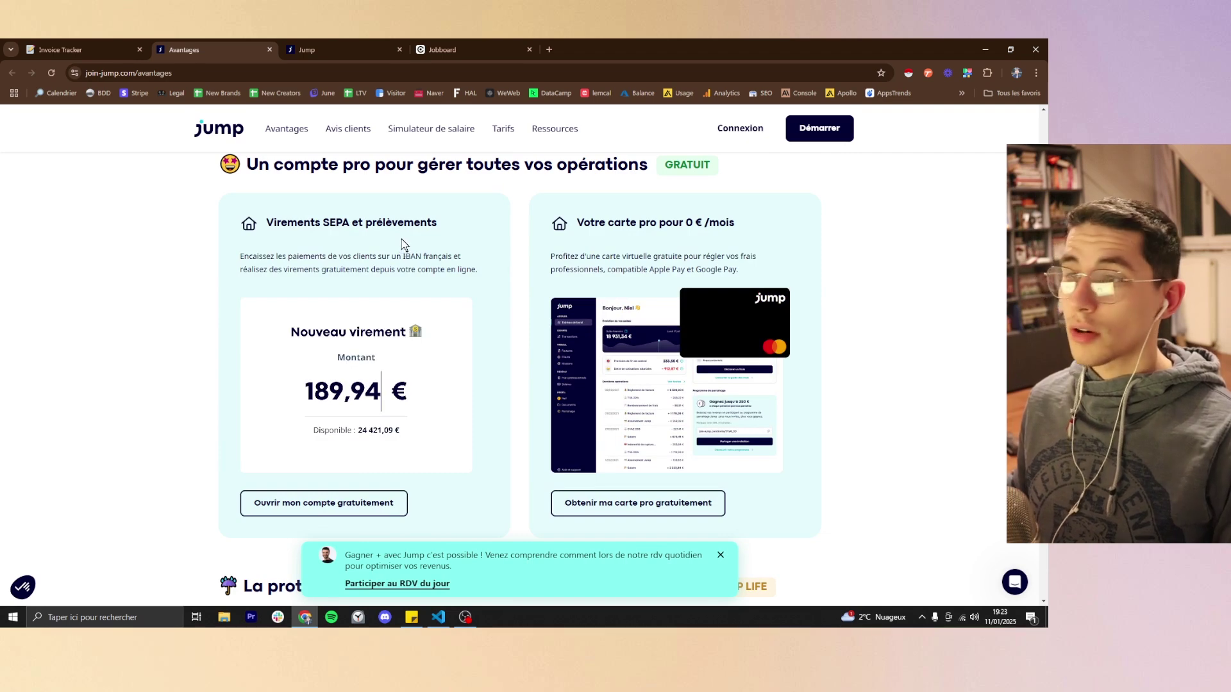
pyautogui.tripleClick(407, 269)
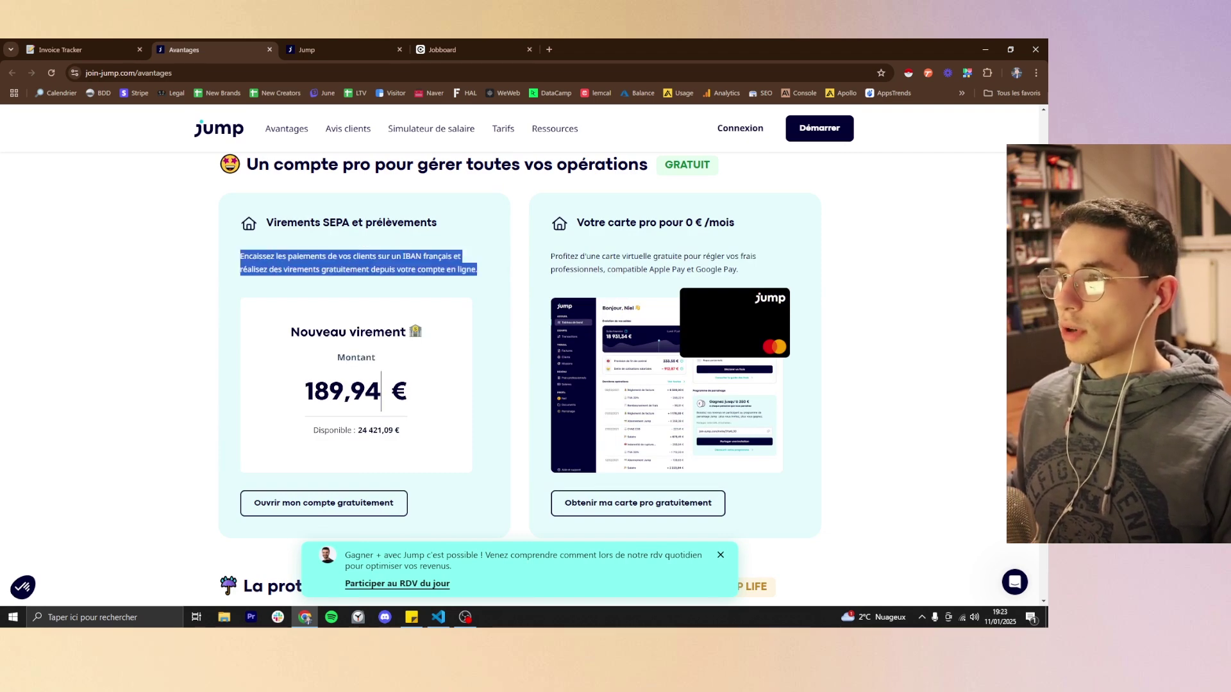
pyautogui.tripleClick(630, 257)
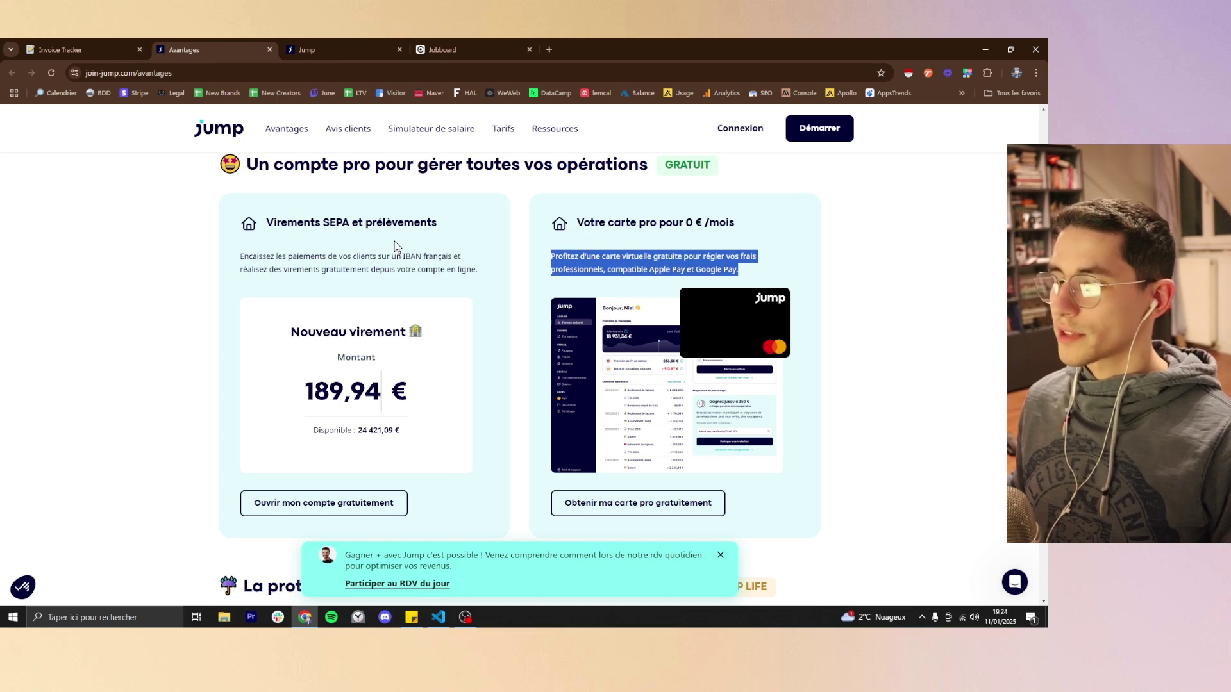
# Switch back to Notion and open the form builder view of the Onboarding Client page from the Freelance Template dashboard
pyautogui.click(74, 52)
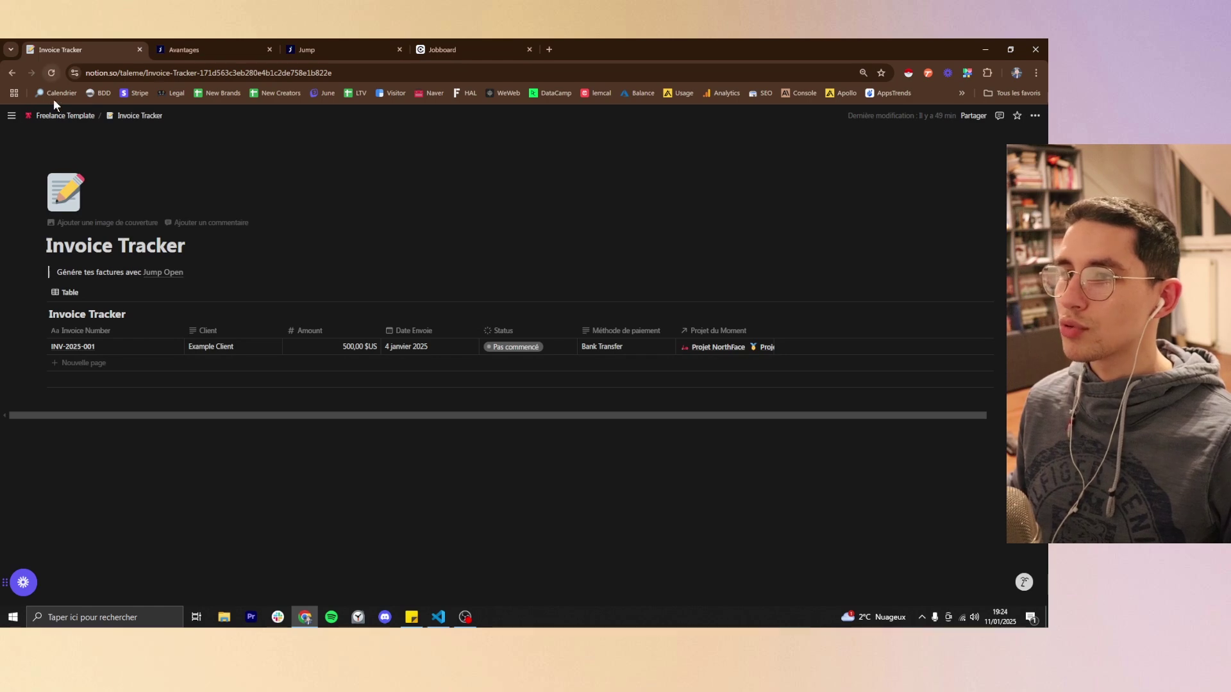
pyautogui.click(57, 120)
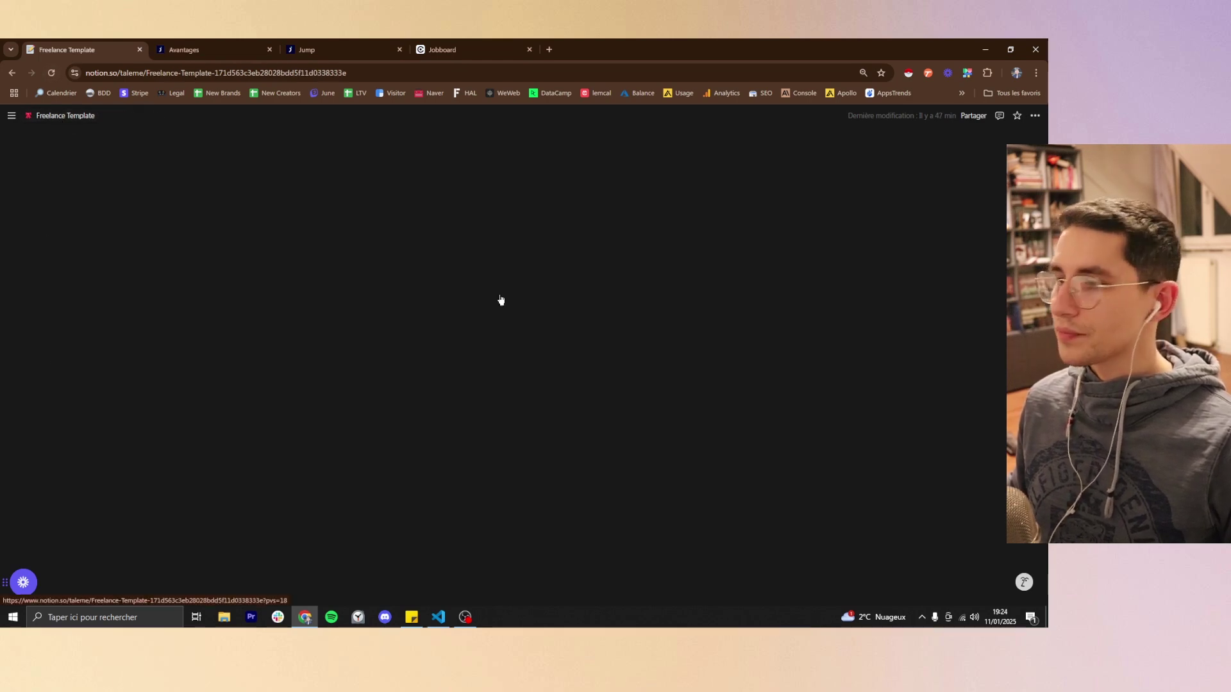
pyautogui.click(857, 365)
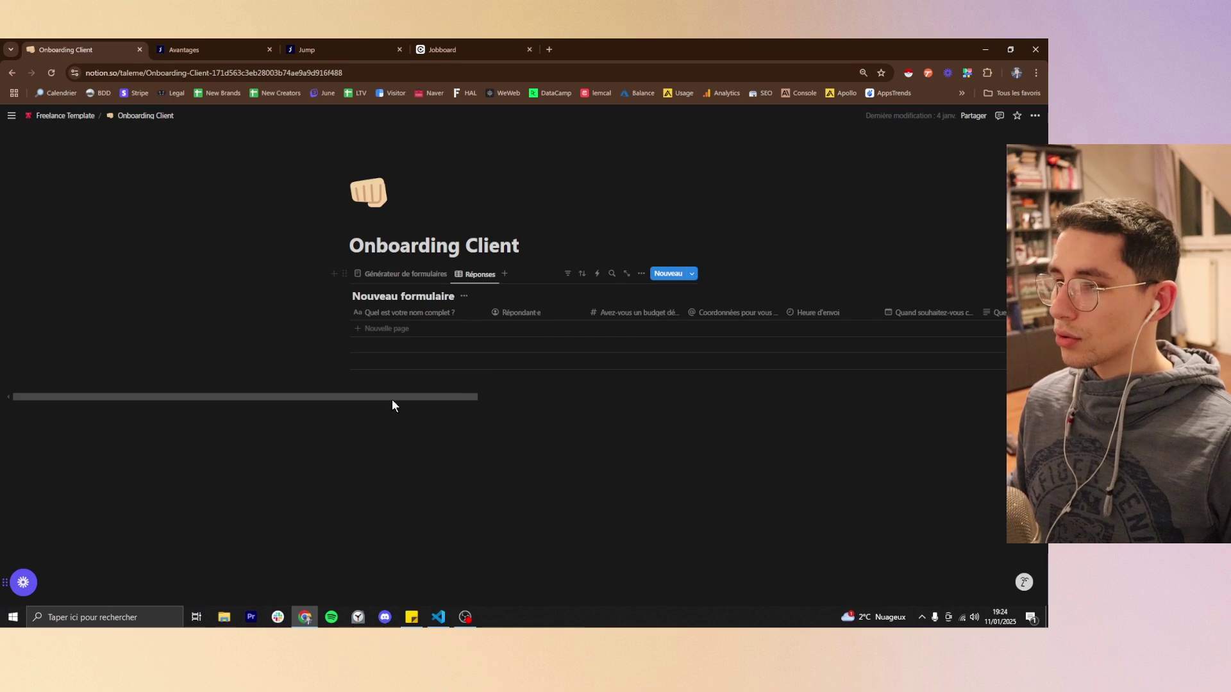
pyautogui.moveTo(391, 398); pyautogui.dragTo(544, 404)
pyautogui.click(408, 280)
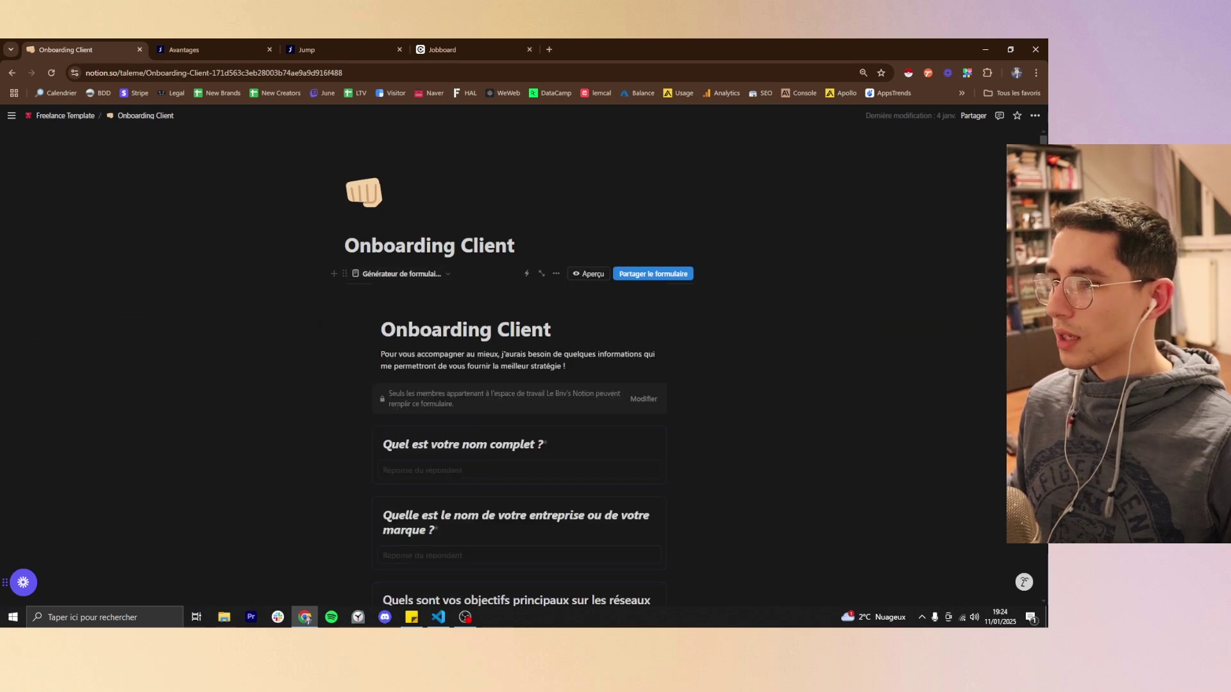
# Read the onboarding form's questions on name, company, social media objectives and results expected within 3 to 6 months
pyautogui.scroll(-3, 500, 321)
pyautogui.scroll(2, 585, 341)
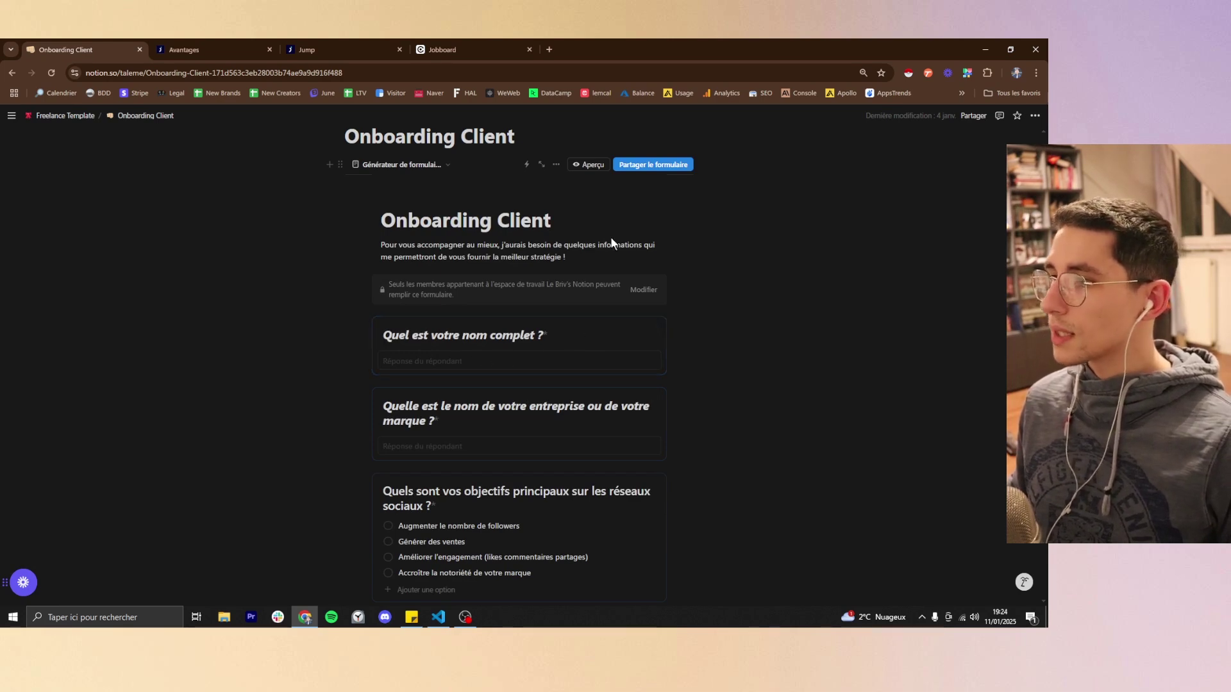
pyautogui.scroll(-1, 580, 282)
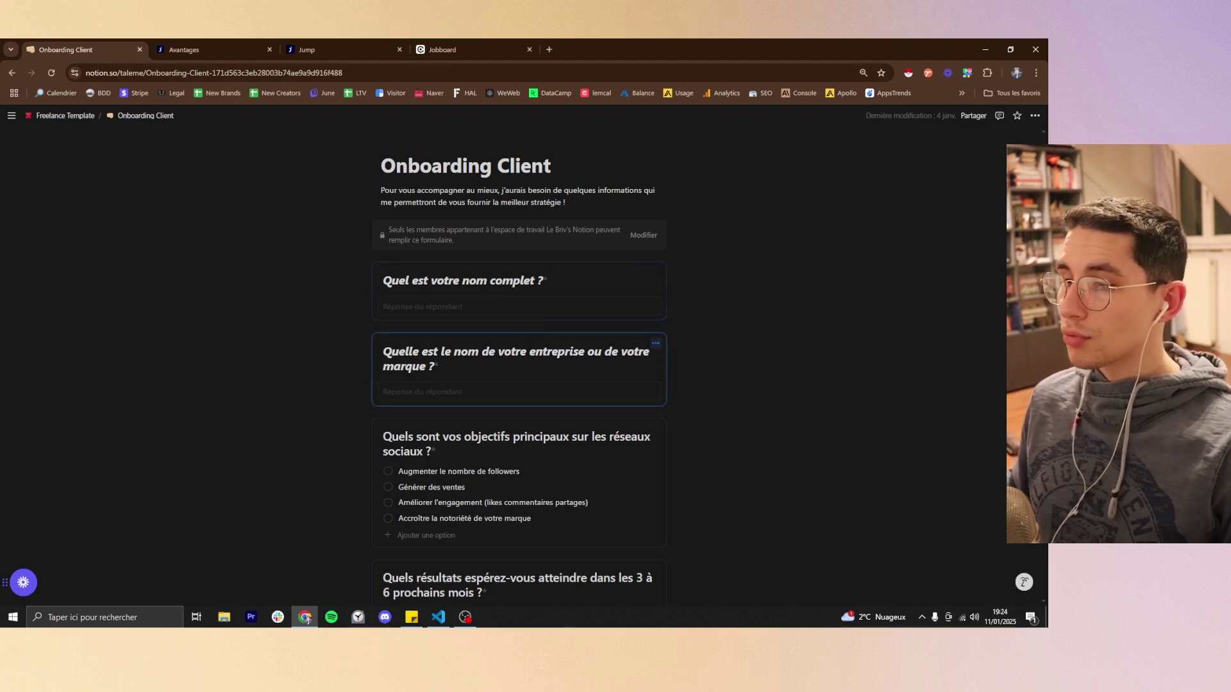
pyautogui.scroll(-4, 359, 356)
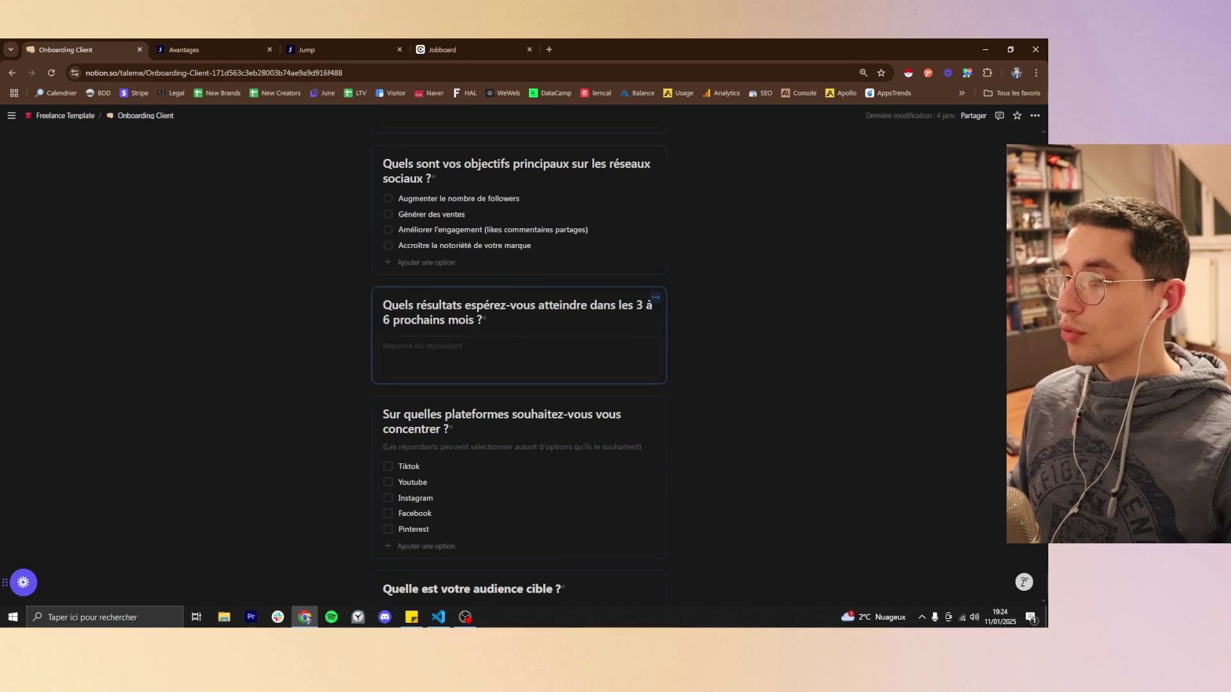
pyautogui.scroll(2, 538, 239)
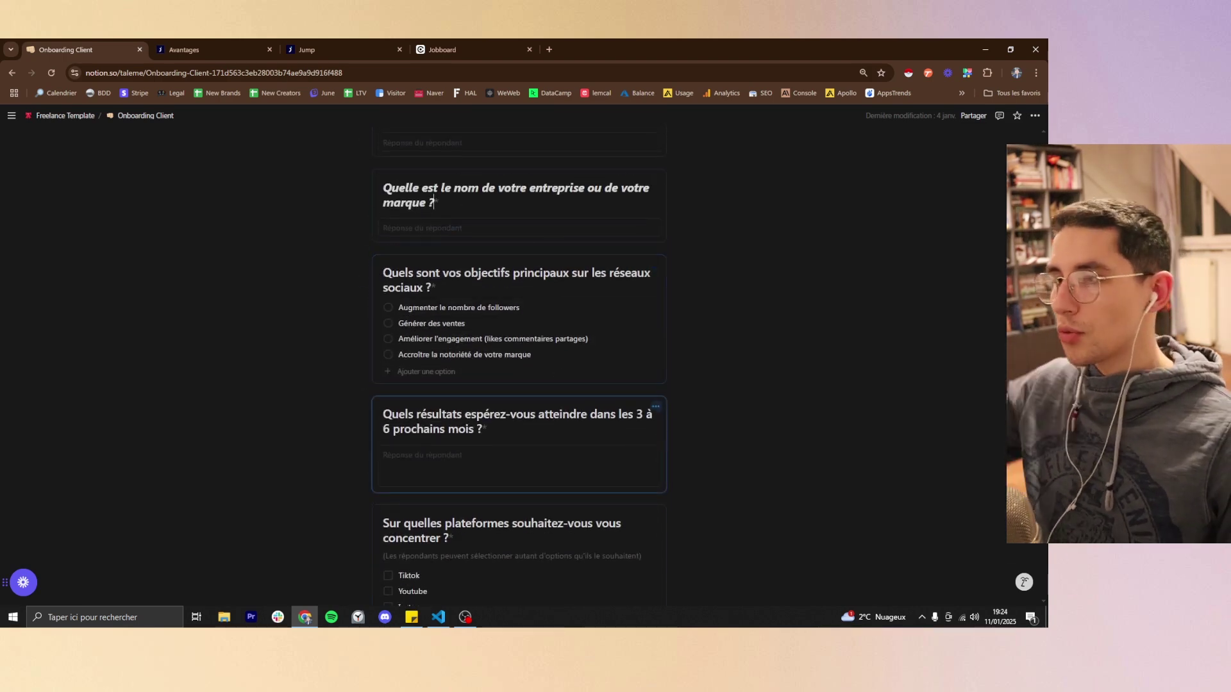
pyautogui.doubleClick(530, 413)
pyautogui.click(529, 413)
pyautogui.scroll(-5, 529, 423)
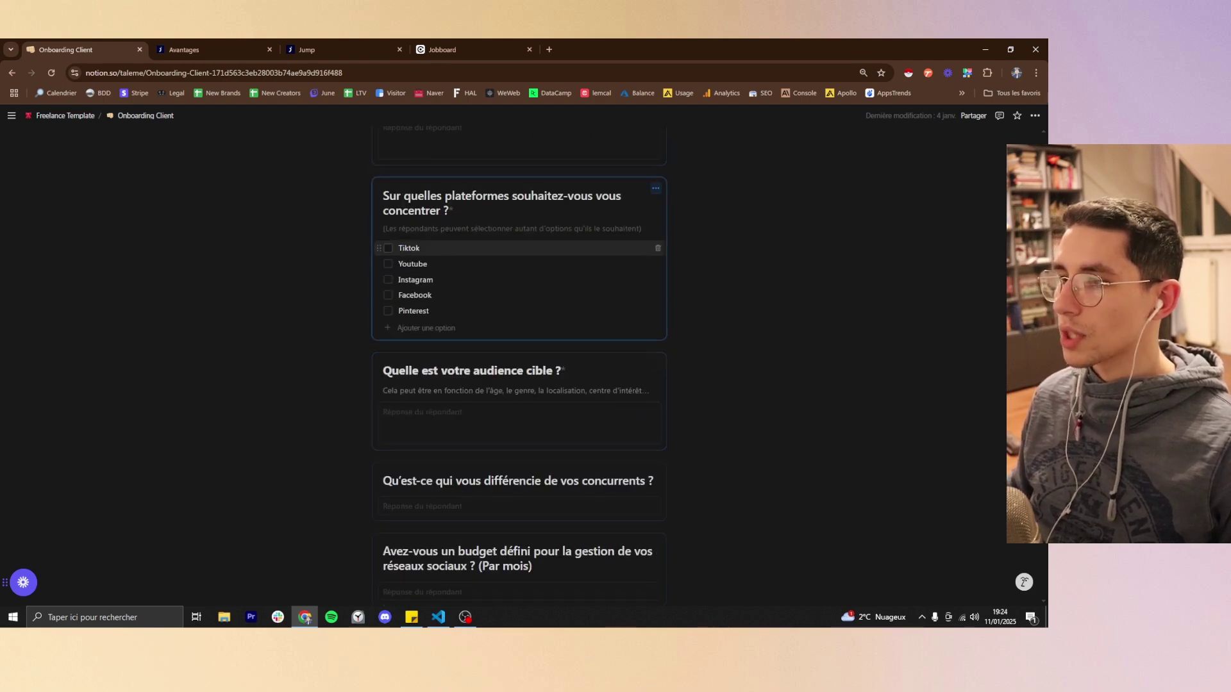
# Review the form questions on platforms, target audience, competitors and monthly budget, and try out adding a question at the end
pyautogui.tripleClick(437, 194)
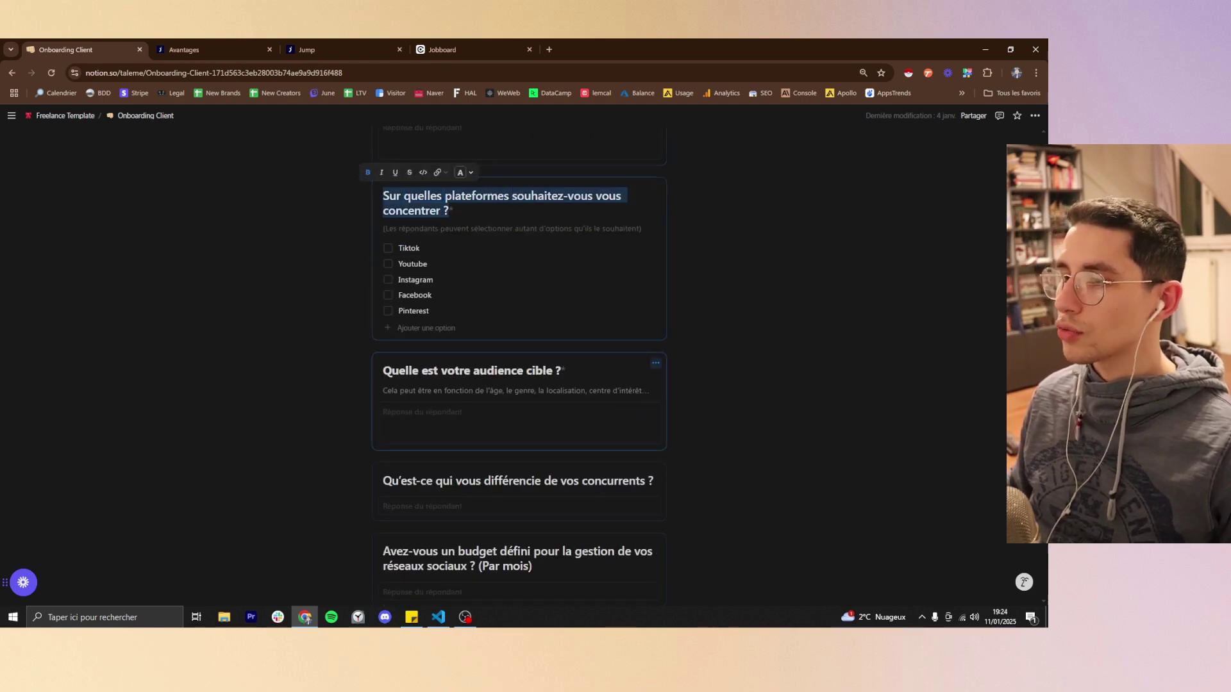
pyautogui.tripleClick(500, 370)
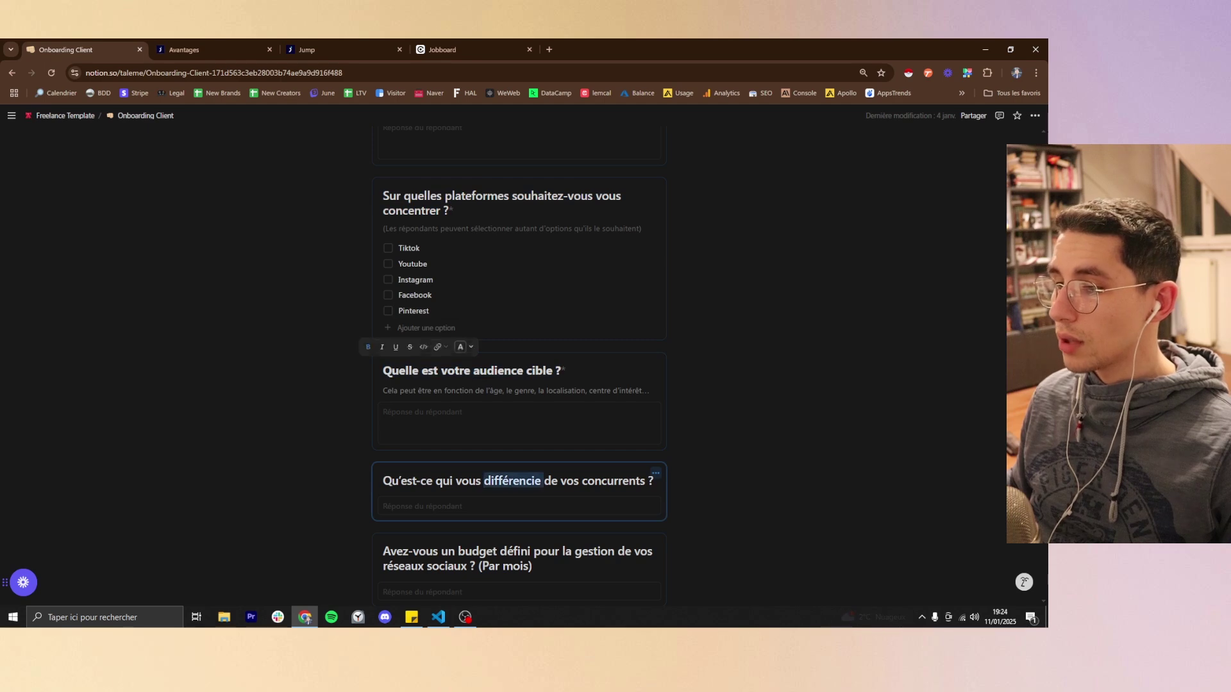
pyautogui.tripleClick(513, 481)
pyautogui.scroll(-3, 486, 459)
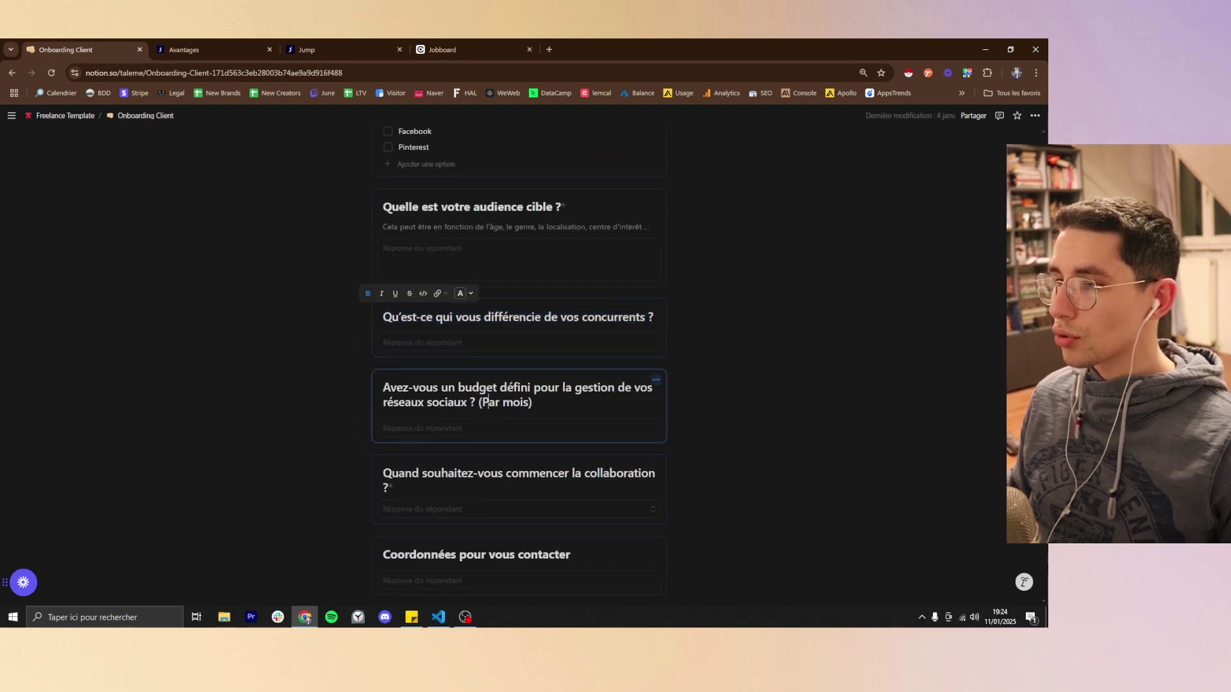
pyautogui.tripleClick(484, 403)
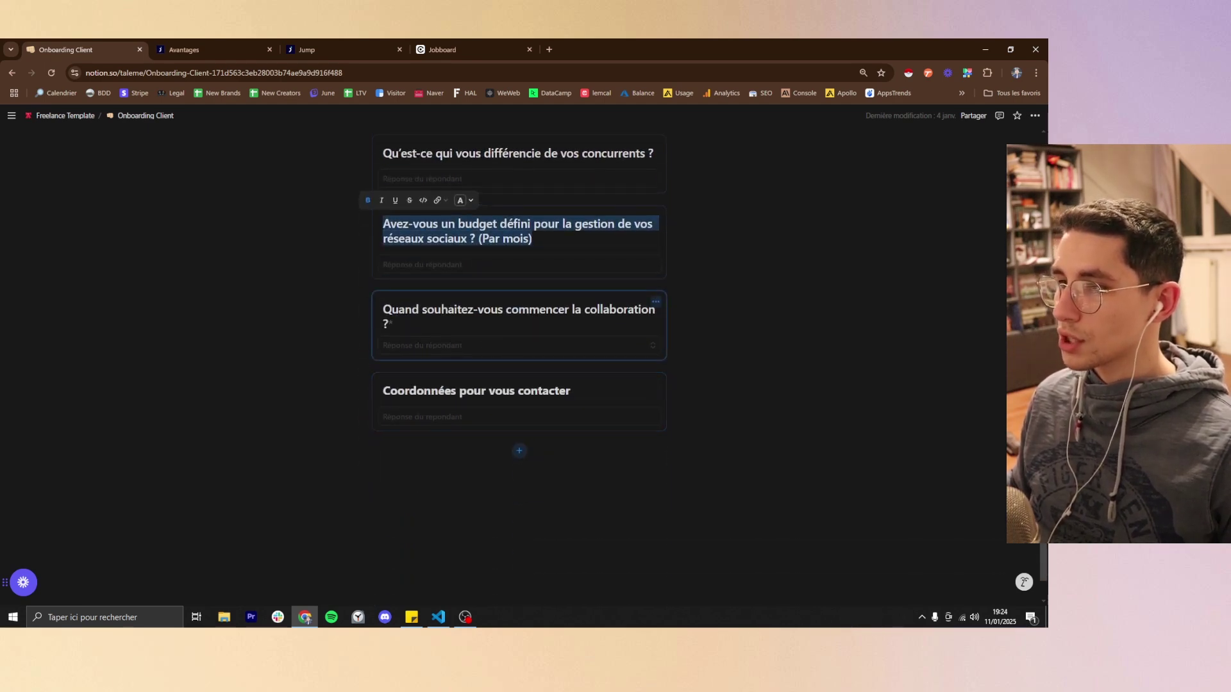
pyautogui.click(517, 452)
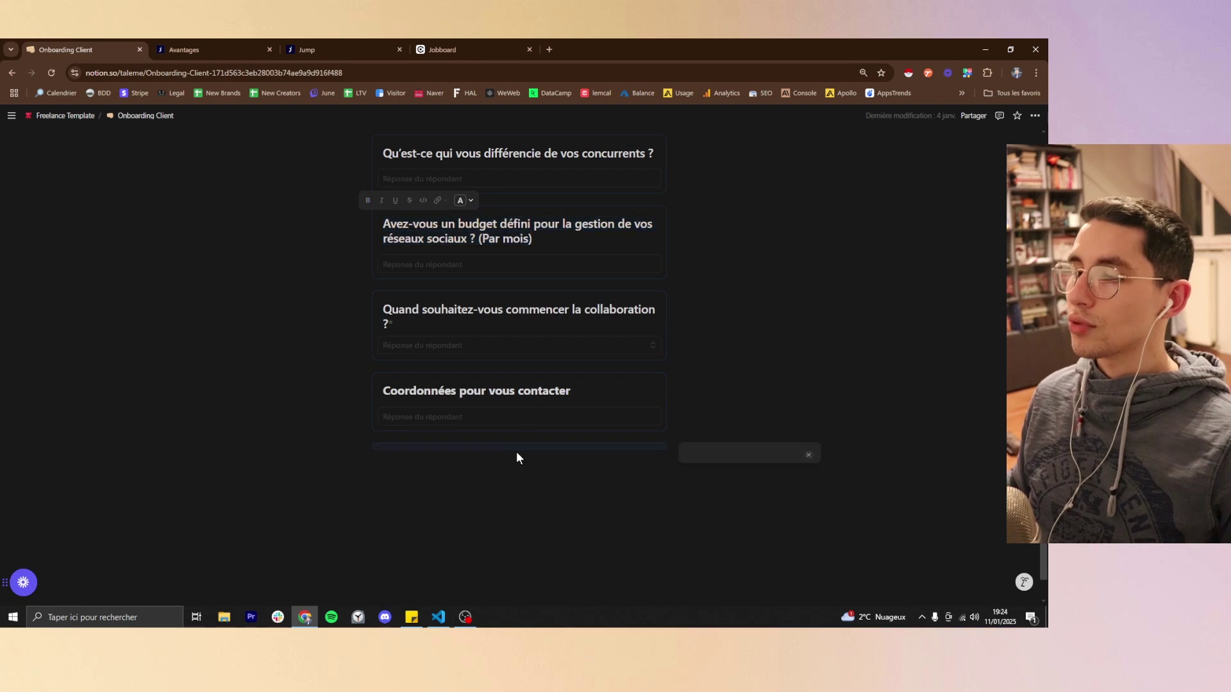
pyautogui.press('Escape')
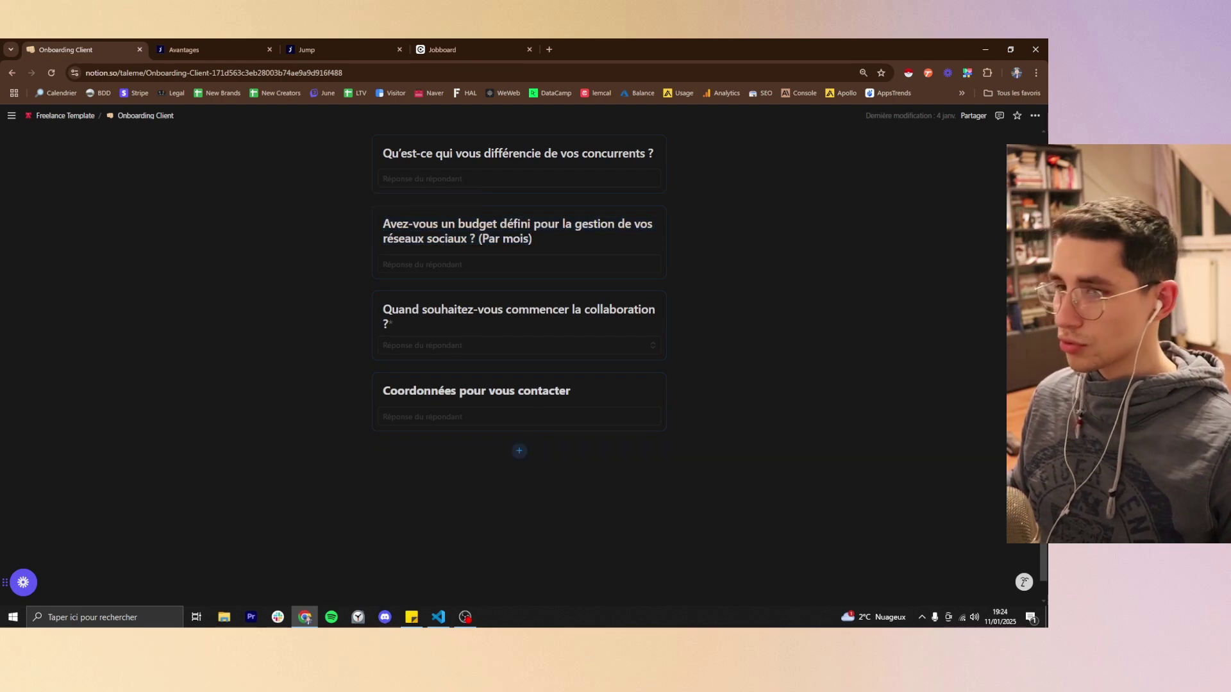
# Return to the Freelance Template dashboard and view the Client Update entry of 16 January in the Daily Planner calendar
pyautogui.click(70, 116)
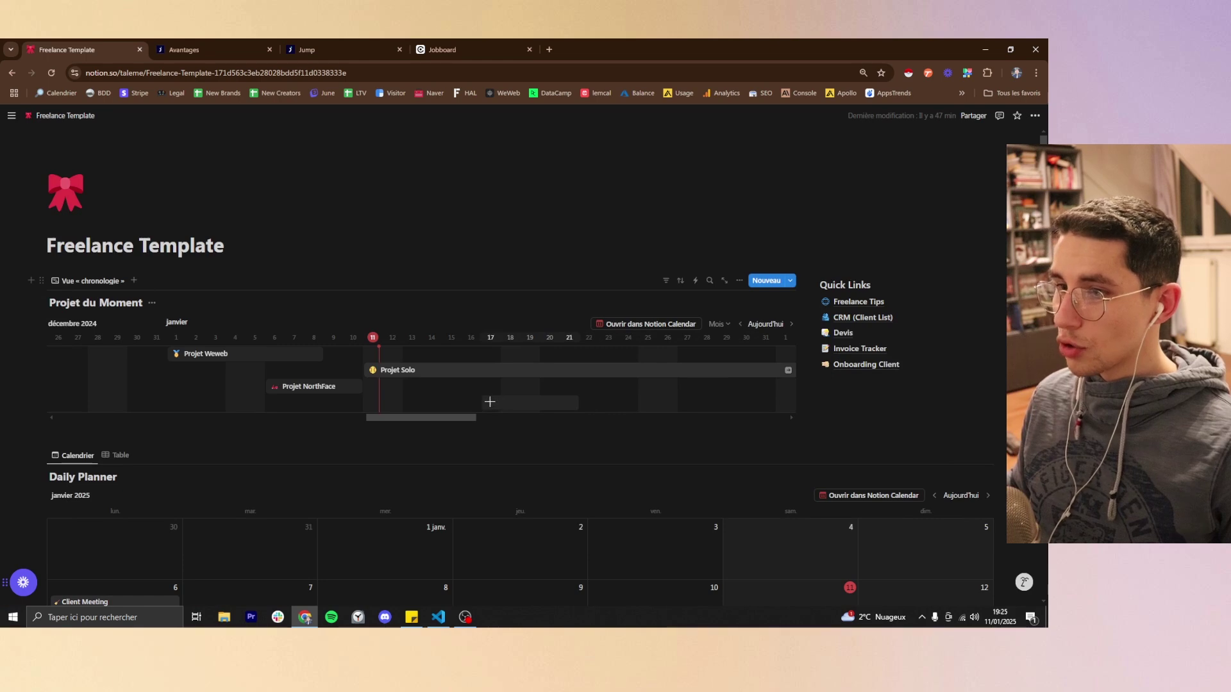
pyautogui.scroll(-4, 490, 402)
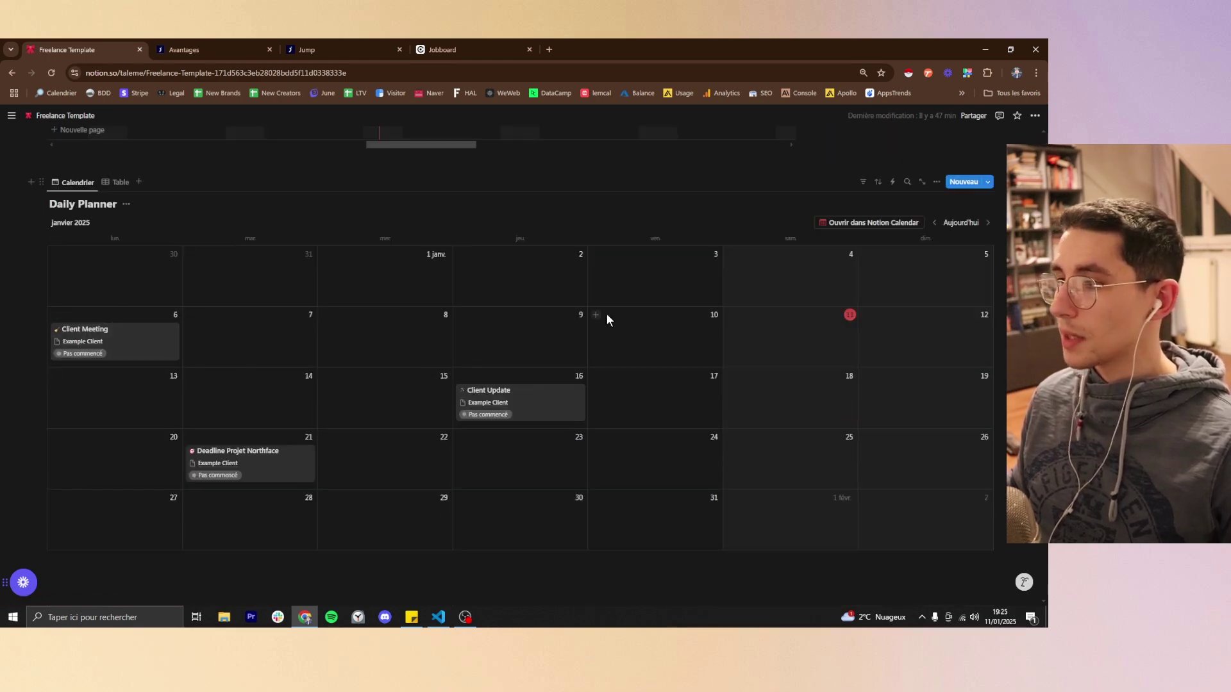
pyautogui.click(533, 404)
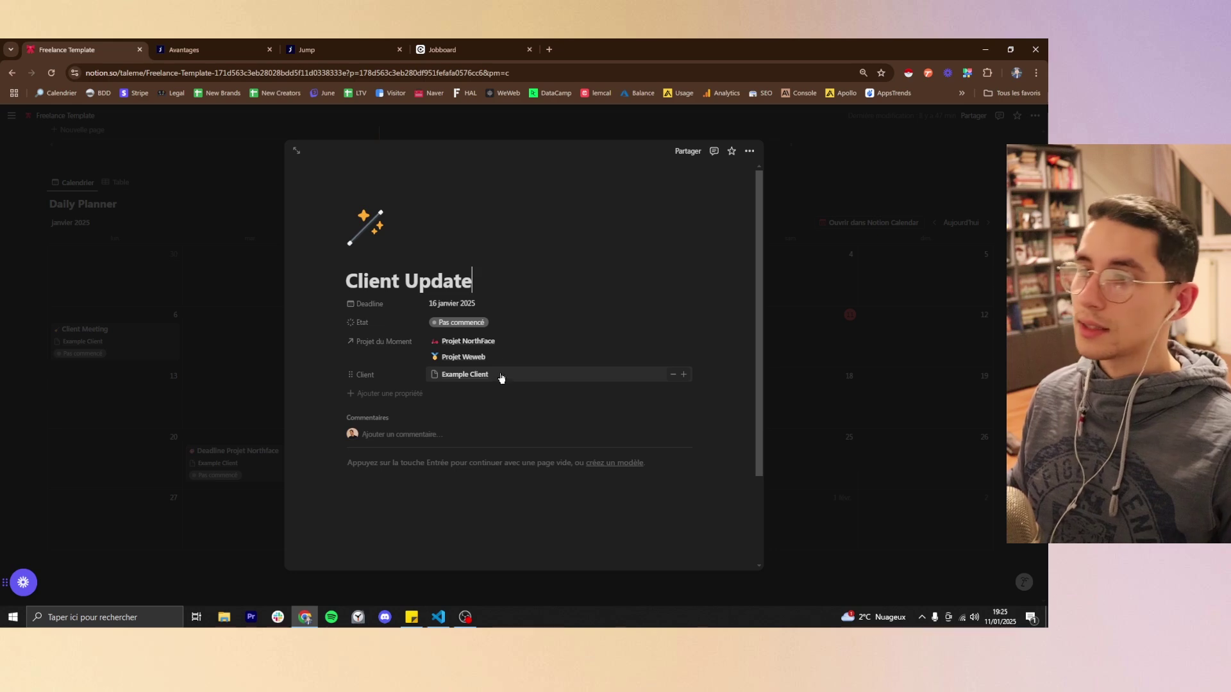
pyautogui.click(268, 344)
# Look over the project timeline and the Quick Links list on the dashboard
pyautogui.scroll(5, 268, 343)
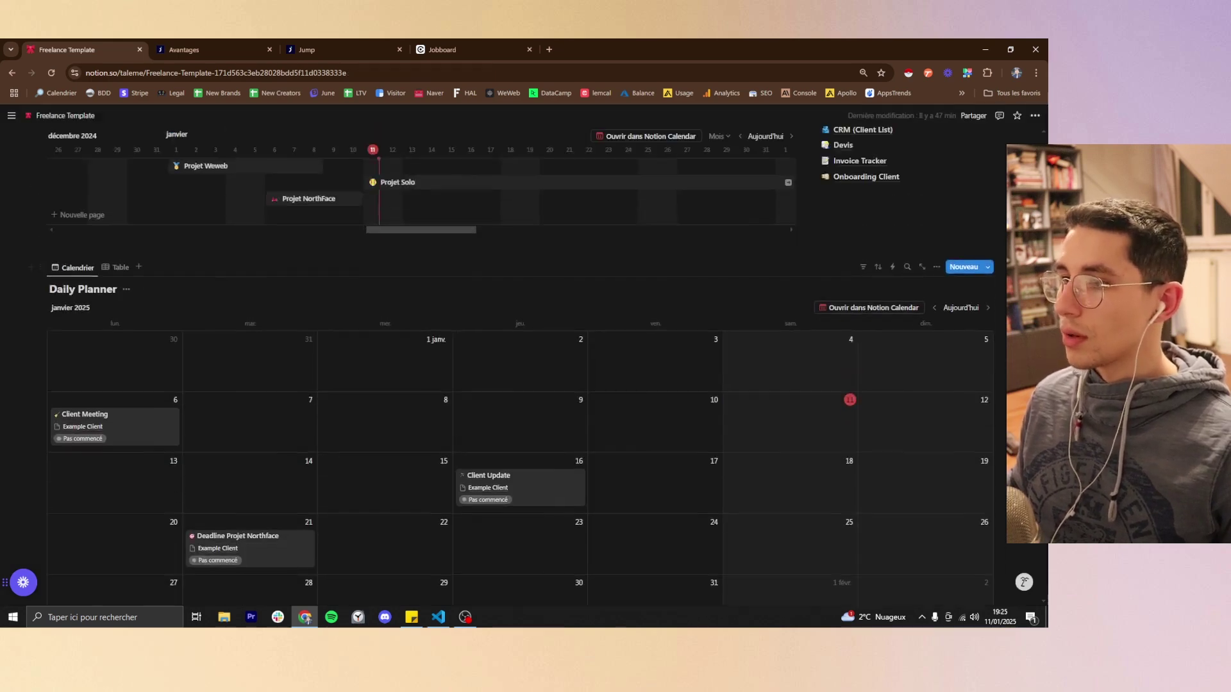
pyautogui.moveTo(875, 322)
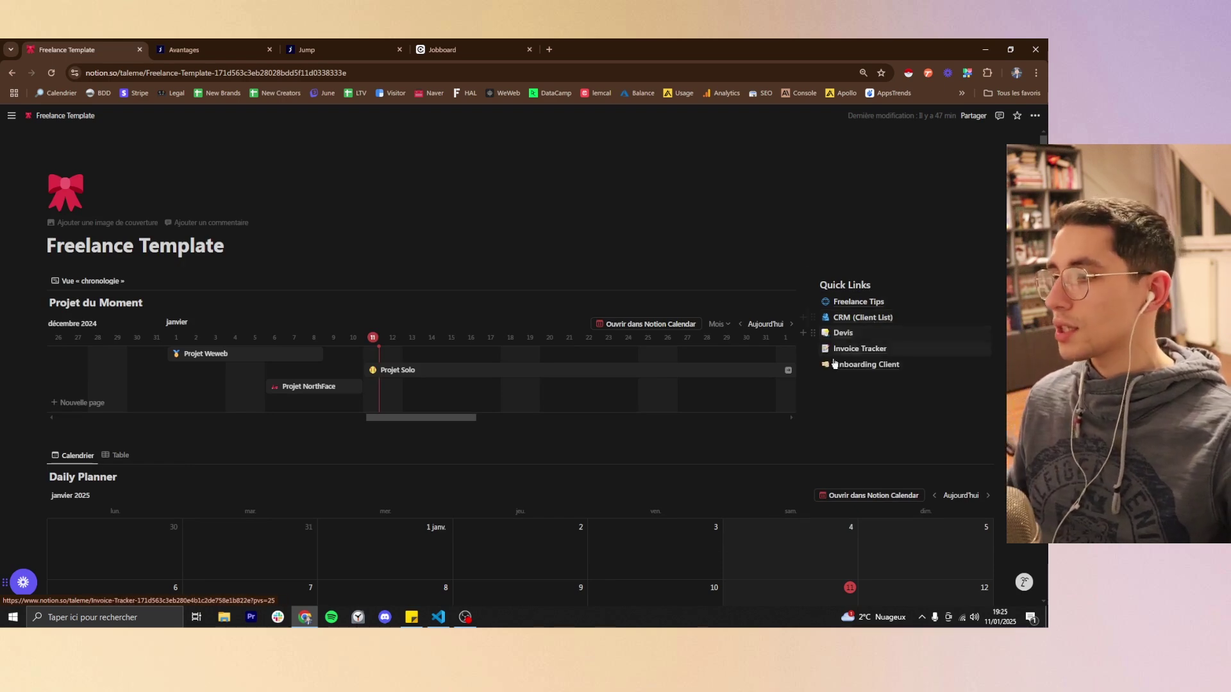
pyautogui.click(885, 385)
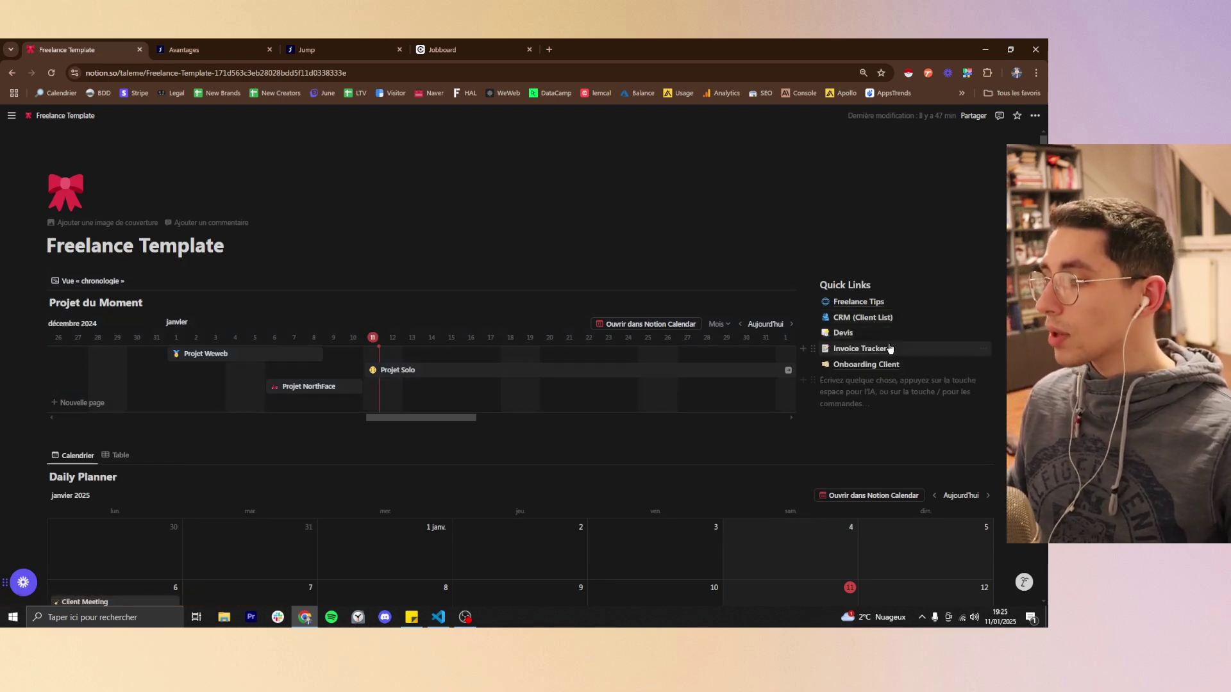
pyautogui.moveTo(890, 350)
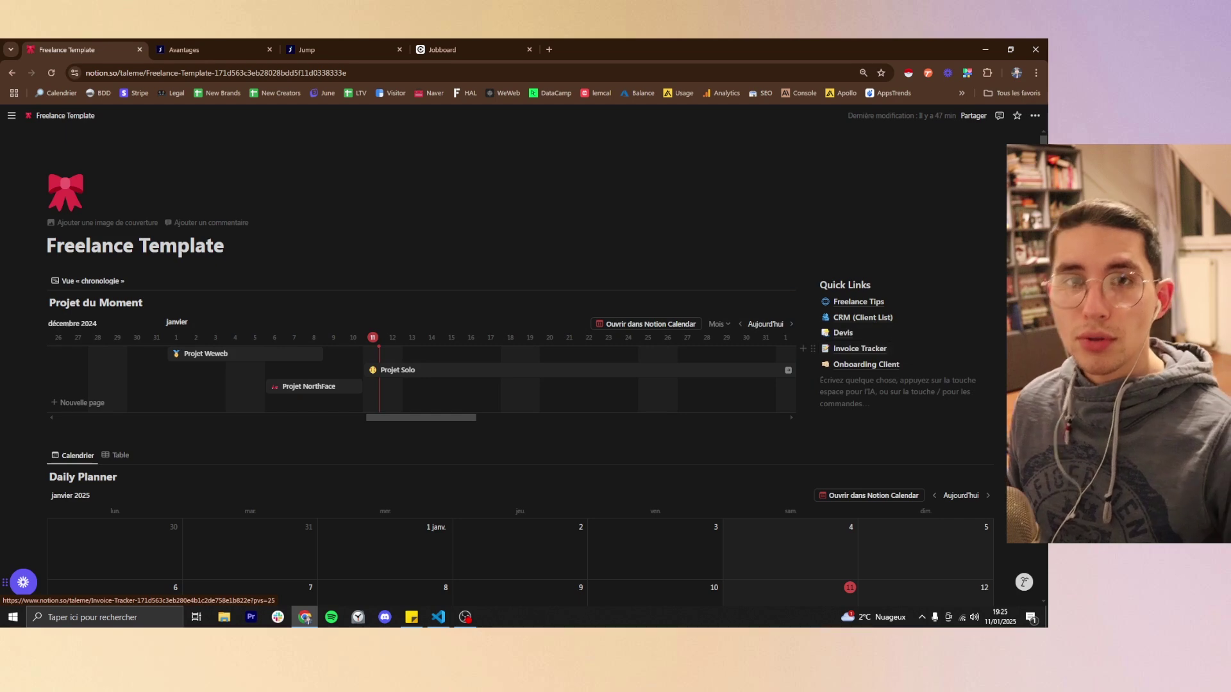